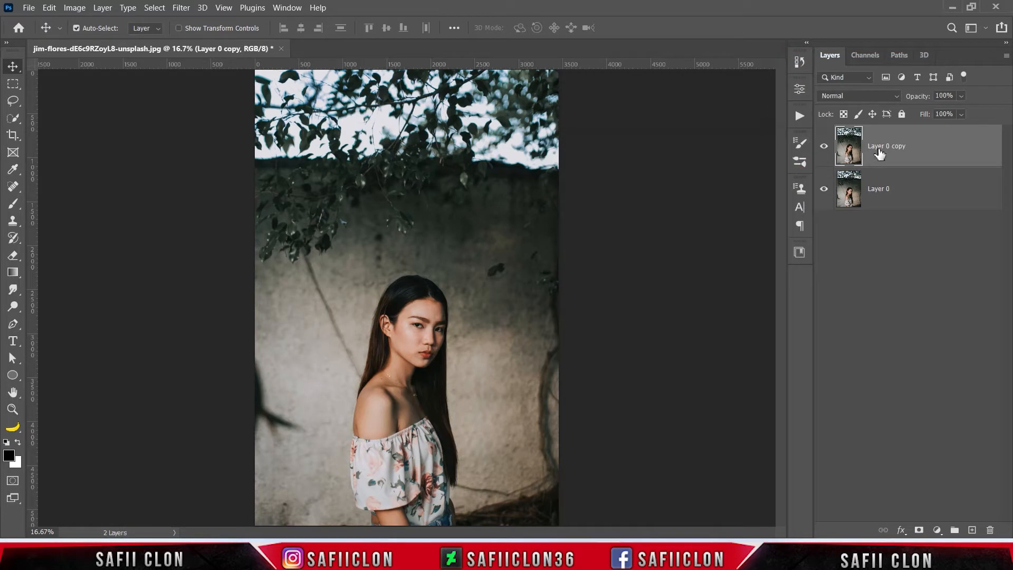
# Rename the duplicated layer to EDIT and the layer below it to ORIGINAL.
pyautogui.doubleClick(880, 149)
pyautogui.write('EDIT')
pyautogui.press('Return')
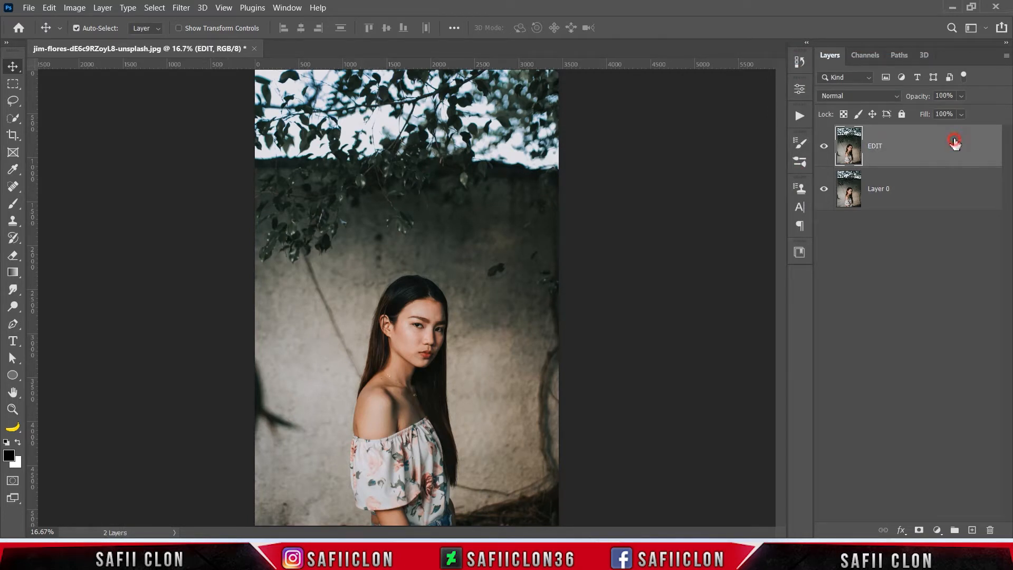
pyautogui.click(912, 200)
pyautogui.doubleClick(876, 188)
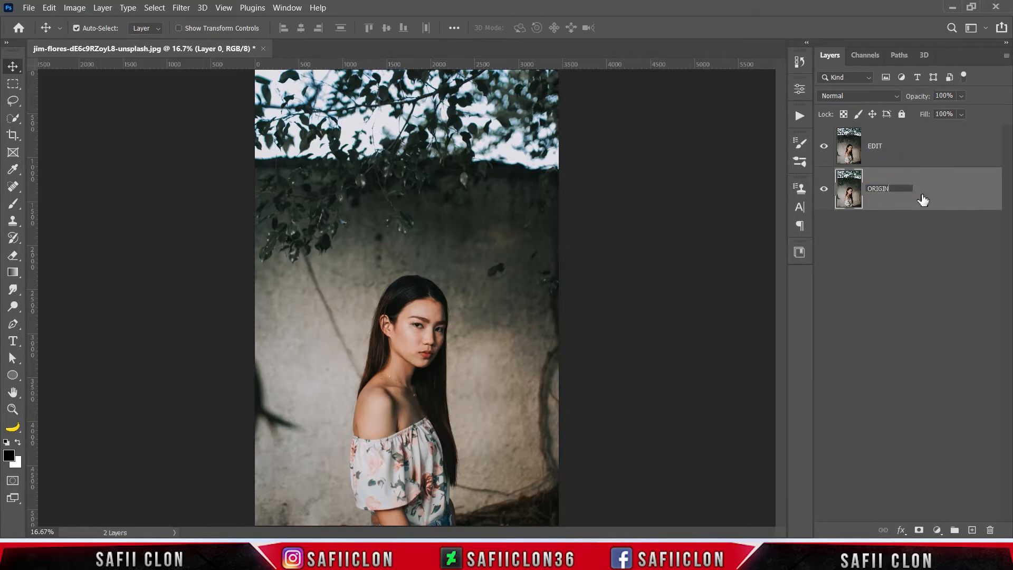
pyautogui.press('Return')
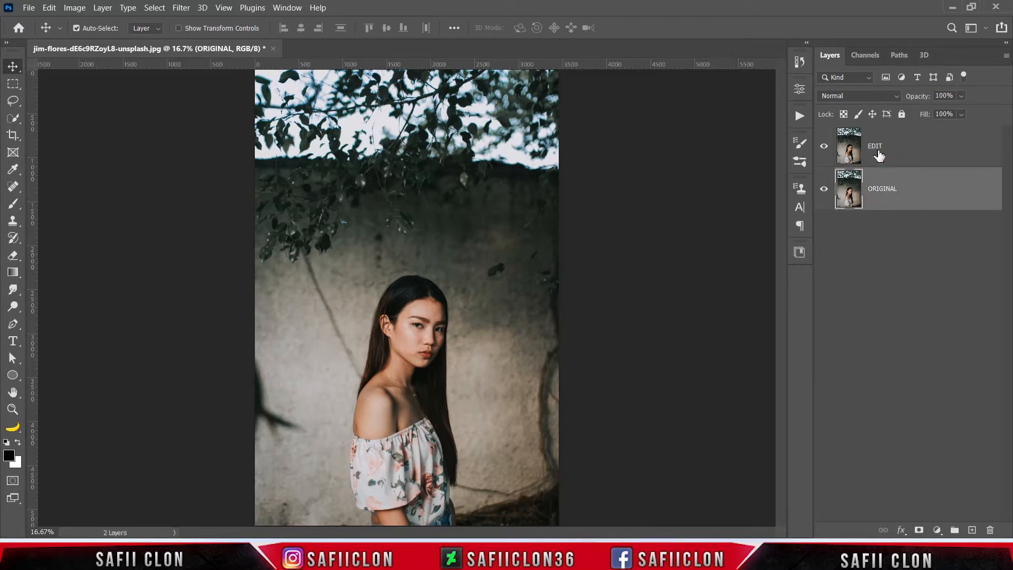
# Convert the EDIT layer to a smart object.
pyautogui.click(926, 147)
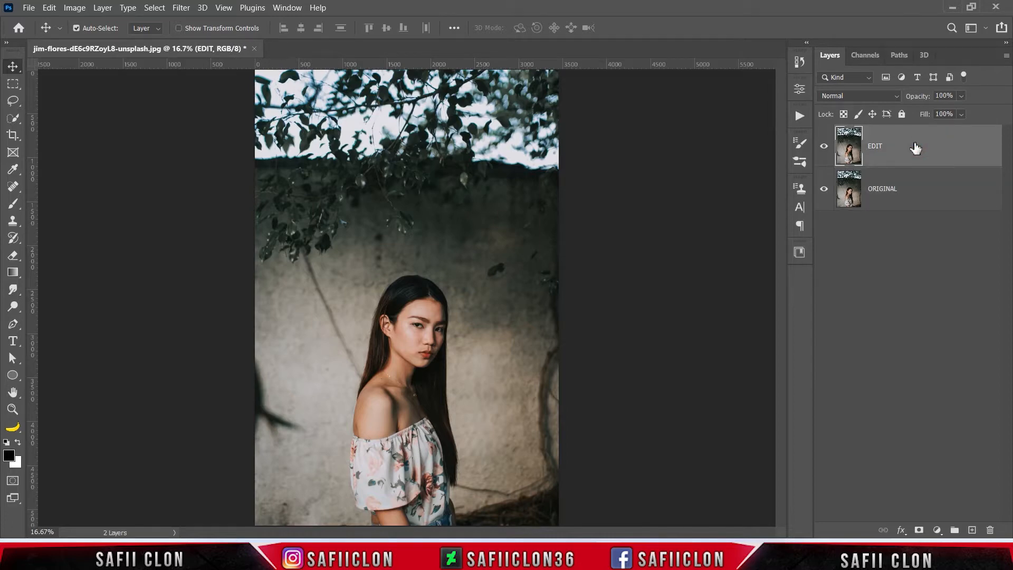
pyautogui.rightClick(915, 146)
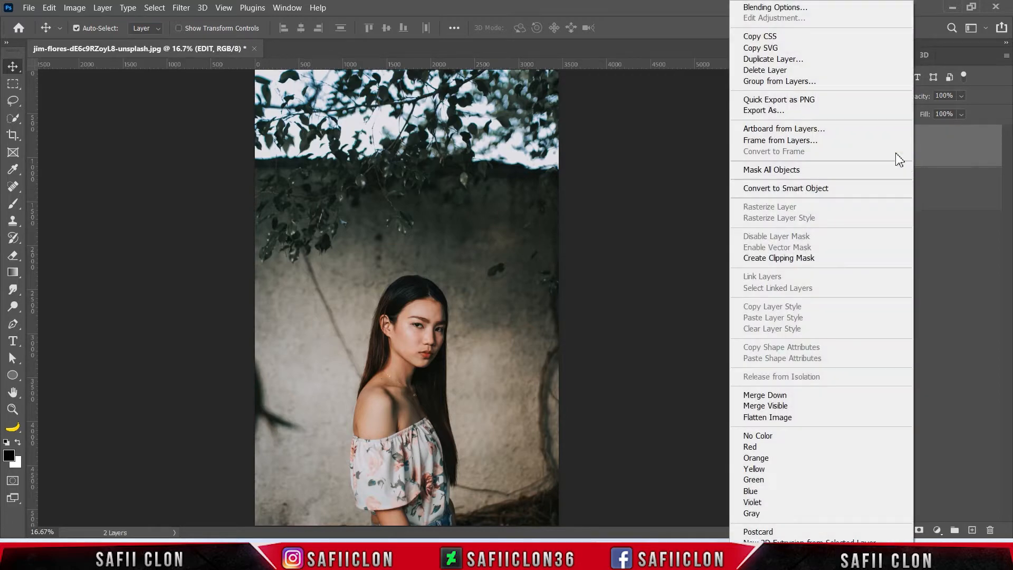
pyautogui.click(754, 190)
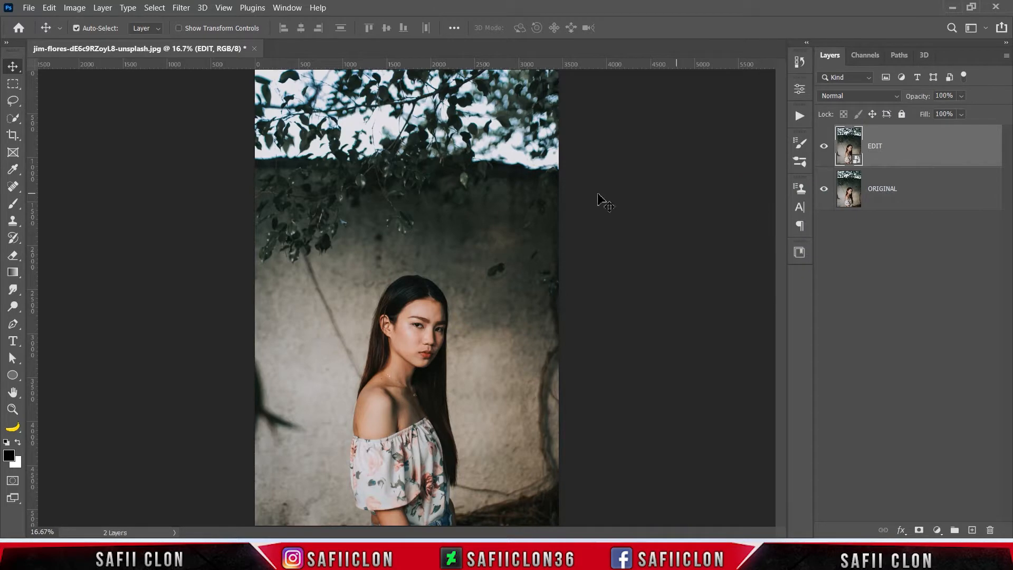
# Apply a Sine Wave distortion to the EDIT layer with 70 generators, wavelength 1 to 64, amplitude 1 to 40 and Repeat Edge Pixels.
pyautogui.click(181, 8)
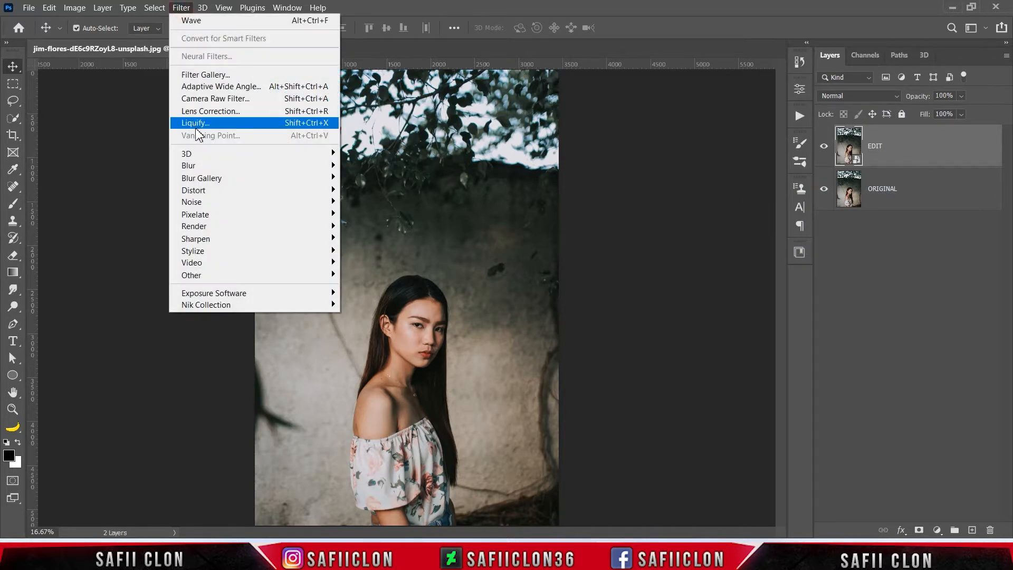
pyautogui.moveTo(319, 194)
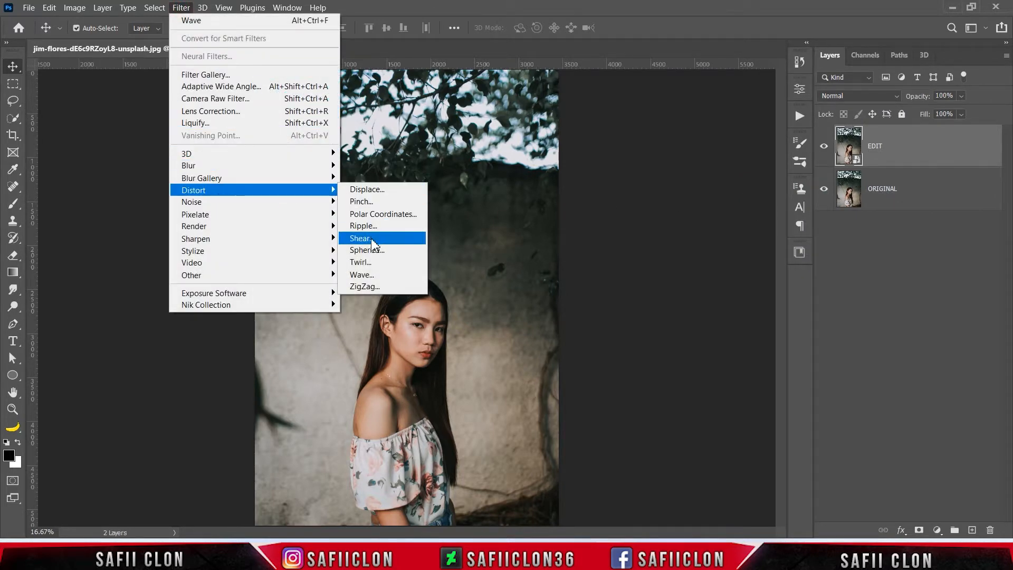
pyautogui.click(386, 276)
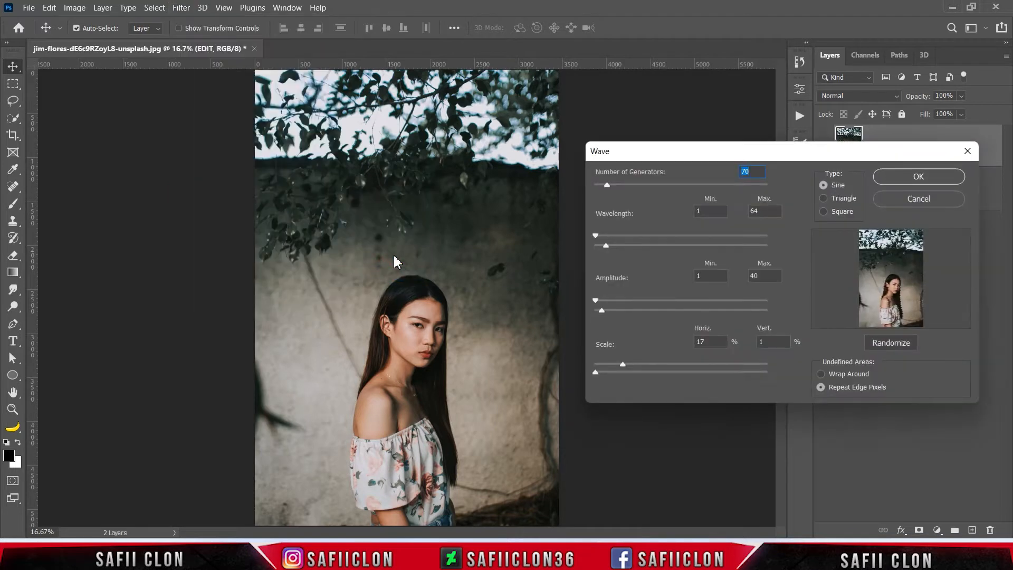
pyautogui.click(825, 199)
pyautogui.moveTo(608, 188); pyautogui.dragTo(612, 190)
pyautogui.moveTo(602, 311)
pyautogui.mouseDown()
pyautogui.moveTo(748, 309)
pyautogui.moveTo(606, 312)
pyautogui.mouseUp()
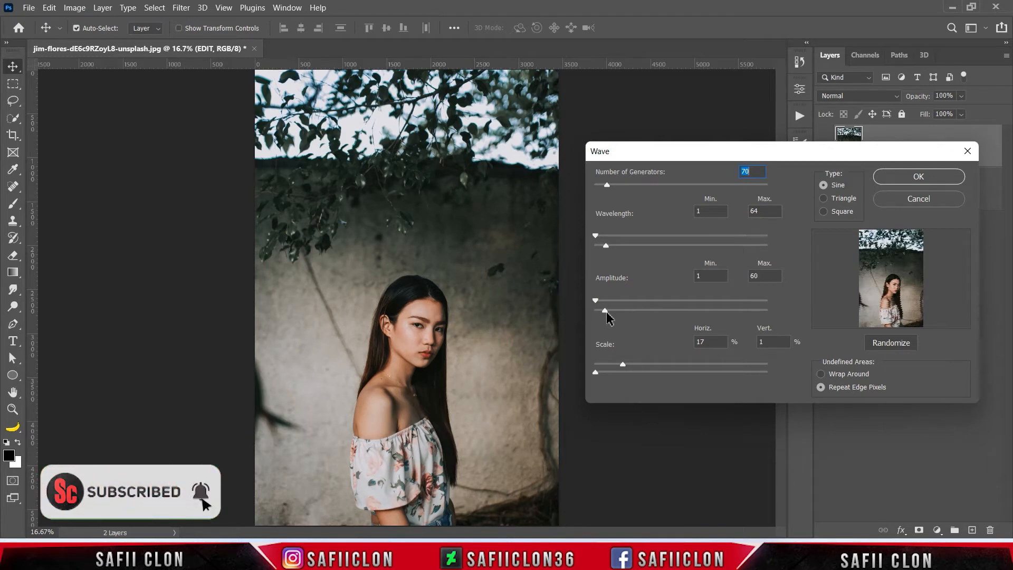
pyautogui.moveTo(609, 312); pyautogui.dragTo(602, 311)
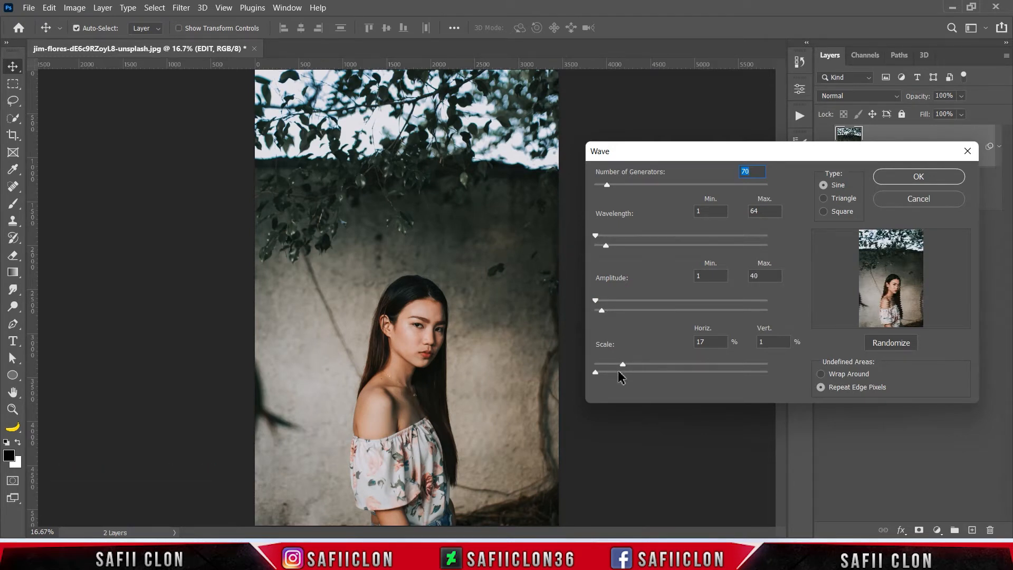
pyautogui.moveTo(623, 365); pyautogui.dragTo(627, 364)
pyautogui.moveTo(594, 372); pyautogui.dragTo(624, 372)
pyautogui.click(906, 176)
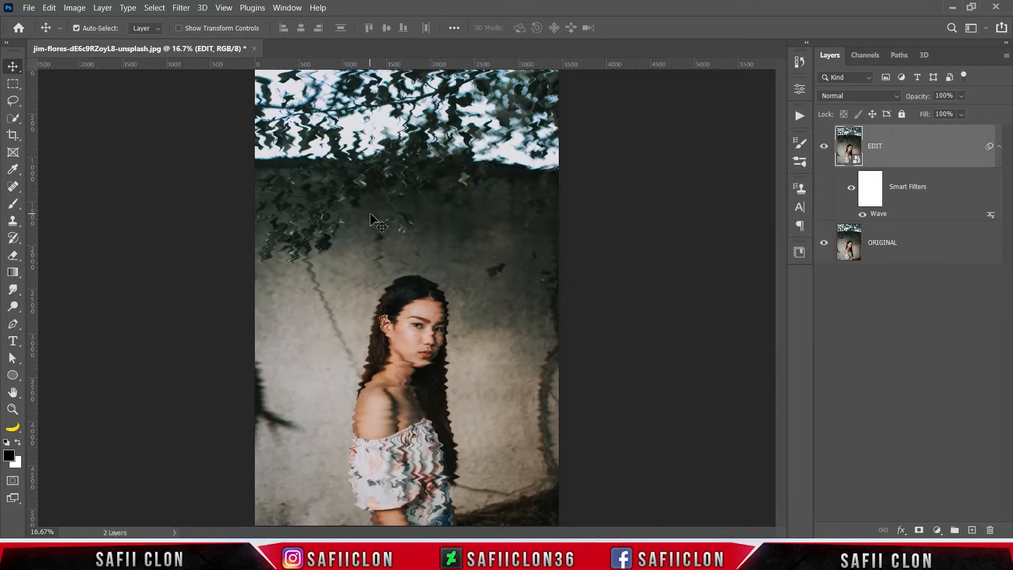
# Start a Path Blur on the EDIT layer and shape its path as a curve running diagonally down across the woman's face.
pyautogui.click(181, 8)
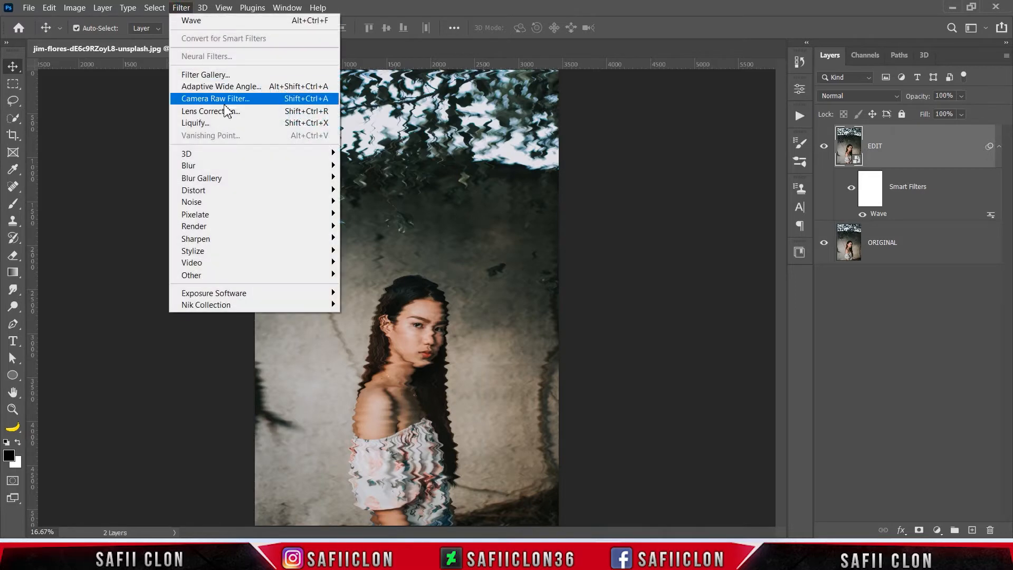
pyautogui.moveTo(303, 180)
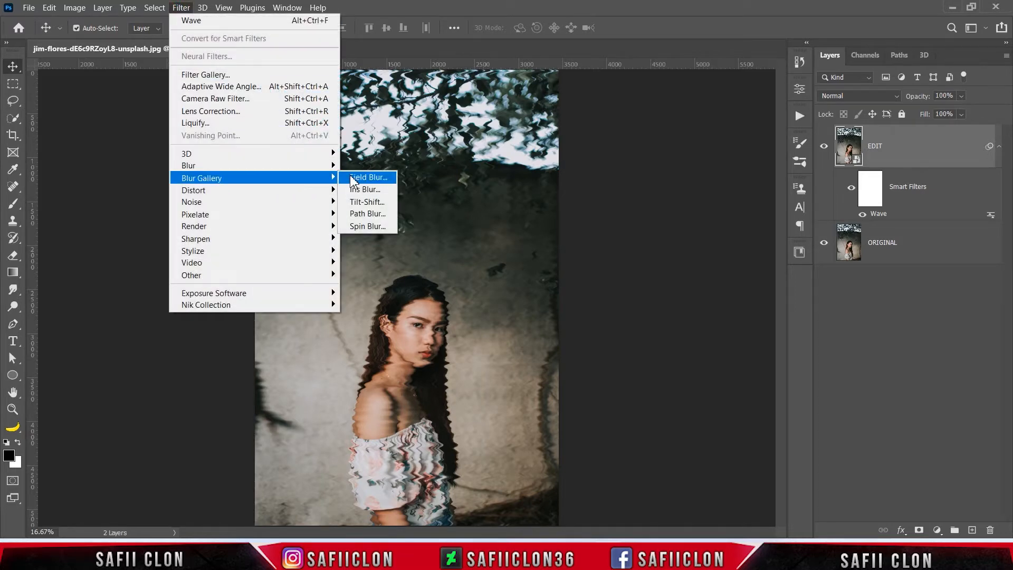
pyautogui.click(368, 213)
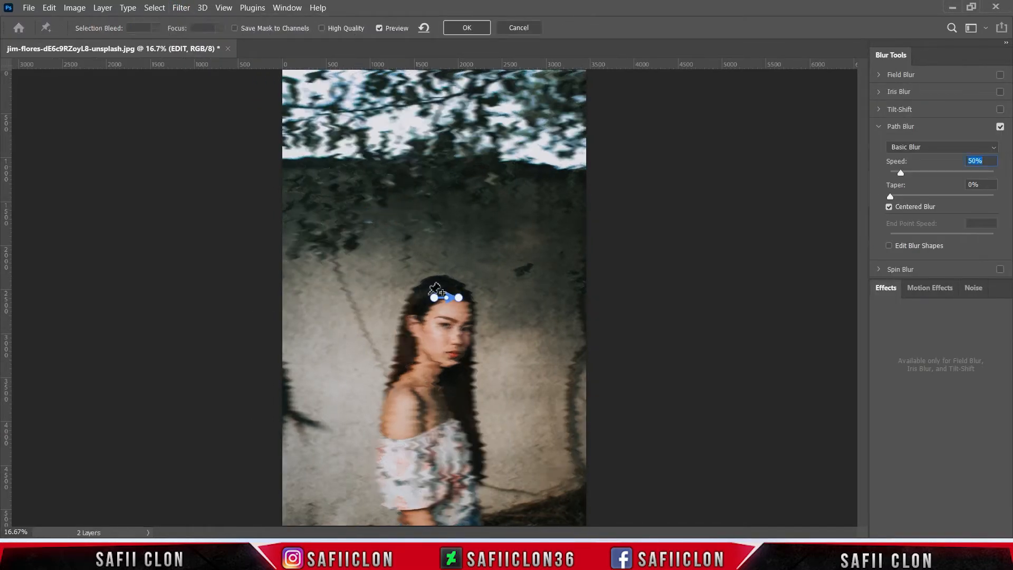
pyautogui.moveTo(433, 298); pyautogui.dragTo(438, 340)
pyautogui.hotkey('ctrl', '+')
pyautogui.scroll(-2, 545, 308)
pyautogui.click(494, 315)
pyautogui.moveTo(495, 313); pyautogui.dragTo(493, 320)
pyautogui.moveTo(398, 283); pyautogui.dragTo(396, 272)
pyautogui.moveTo(438, 323); pyautogui.dragTo(512, 329)
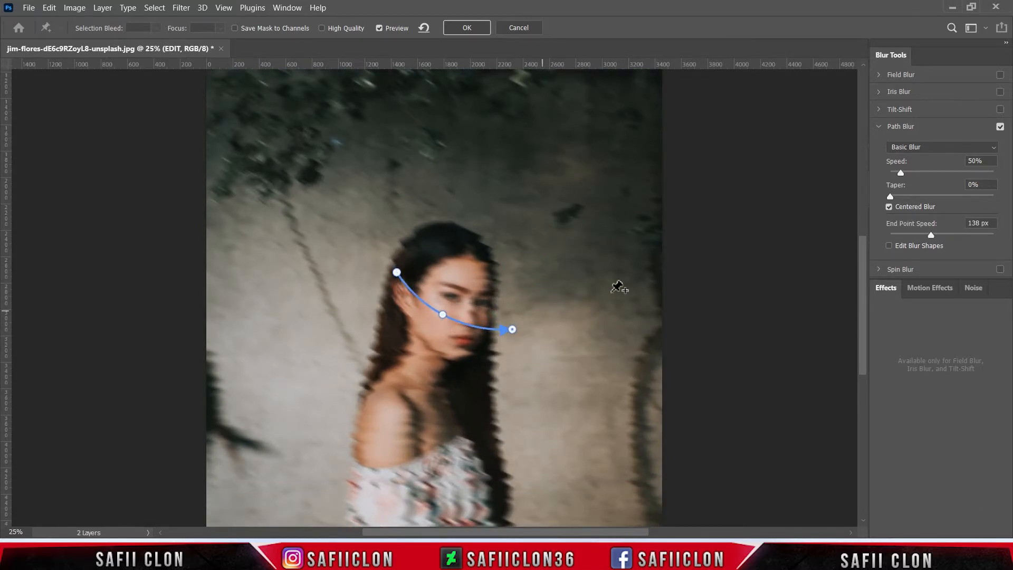
# Set the Path Blur speed to 146%, taper to 16% and end point speed to 123 px, and apply the blur.
pyautogui.click(916, 148)
pyautogui.click(910, 154)
pyautogui.moveTo(901, 173); pyautogui.dragTo(921, 174)
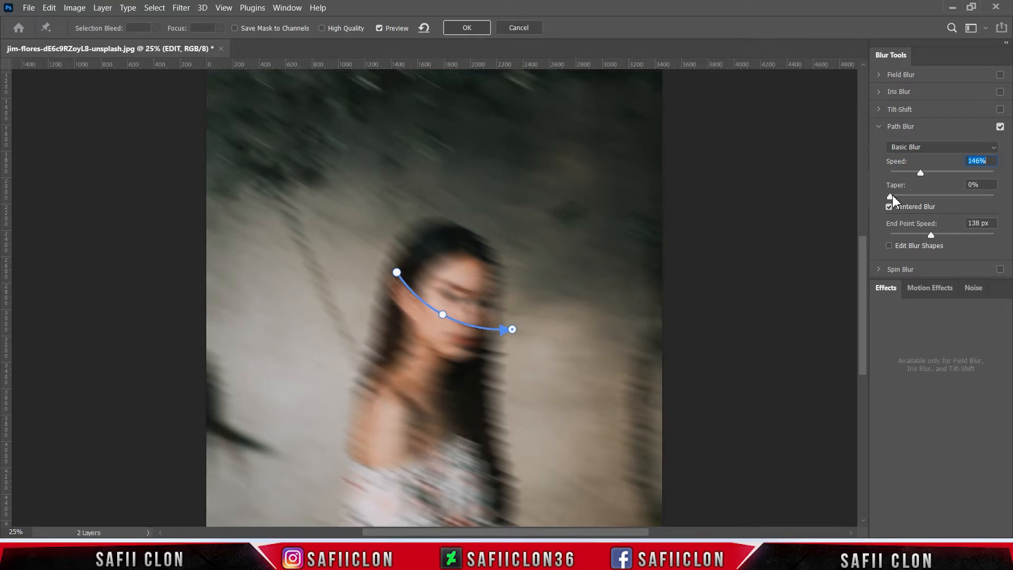
pyautogui.moveTo(901, 200); pyautogui.dragTo(913, 201)
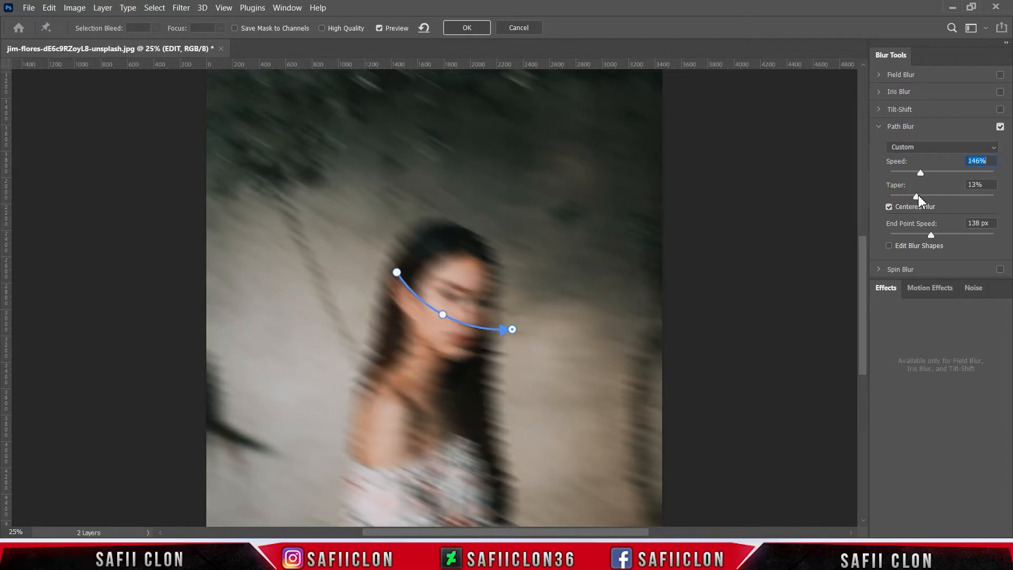
pyautogui.click(926, 198)
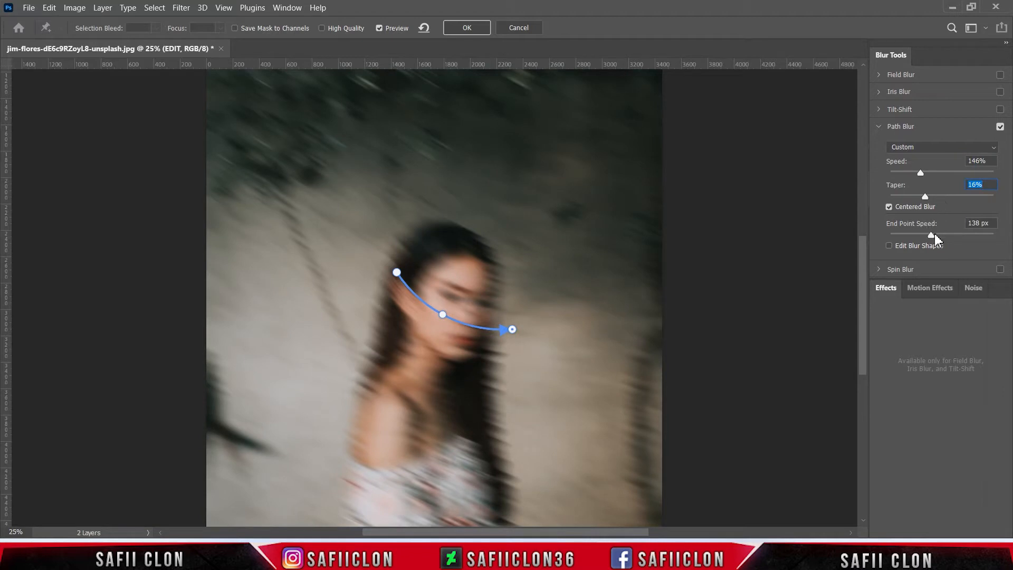
pyautogui.moveTo(933, 240)
pyautogui.mouseDown()
pyautogui.moveTo(922, 237)
pyautogui.moveTo(934, 239)
pyautogui.mouseUp()
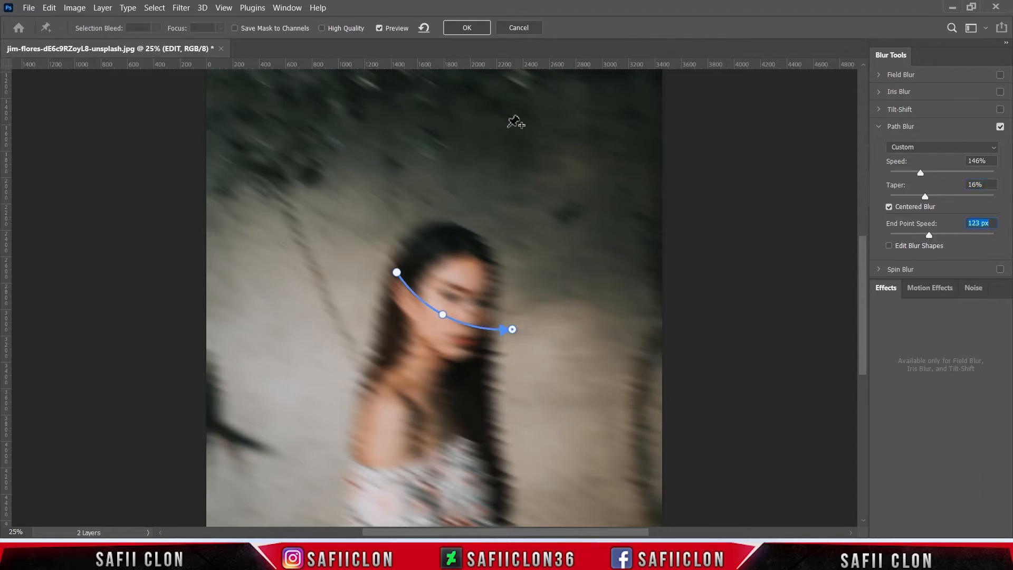
pyautogui.click(466, 29)
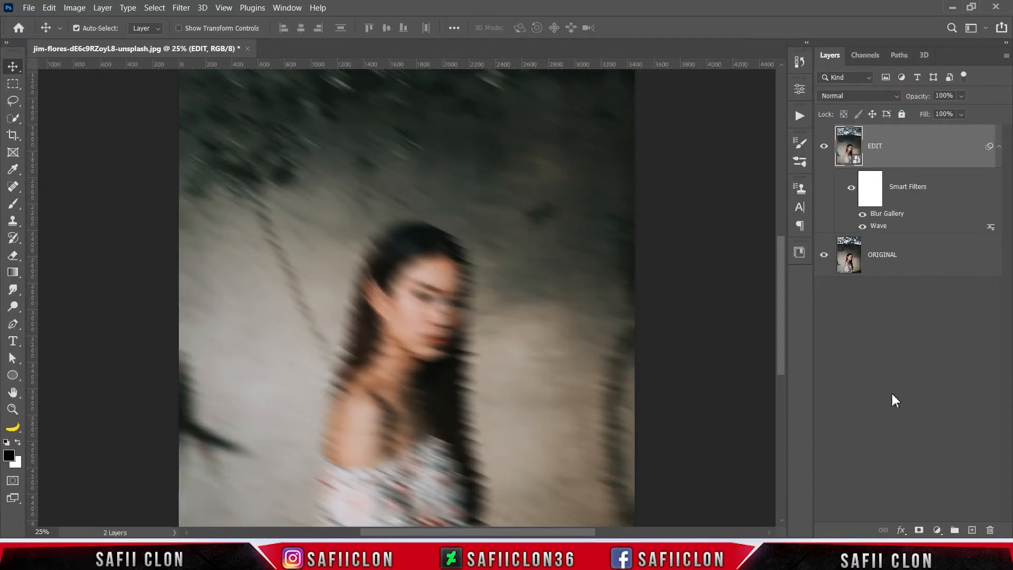
# Add a layer mask to the EDIT layer and invert it to black.
pyautogui.click(919, 529)
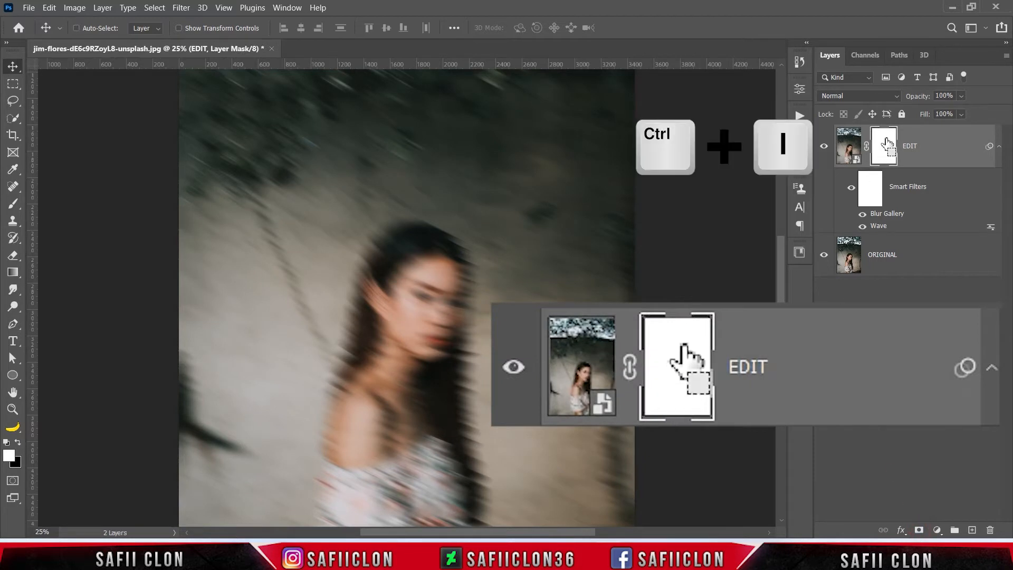
pyautogui.hotkey('ctrl', 'i')
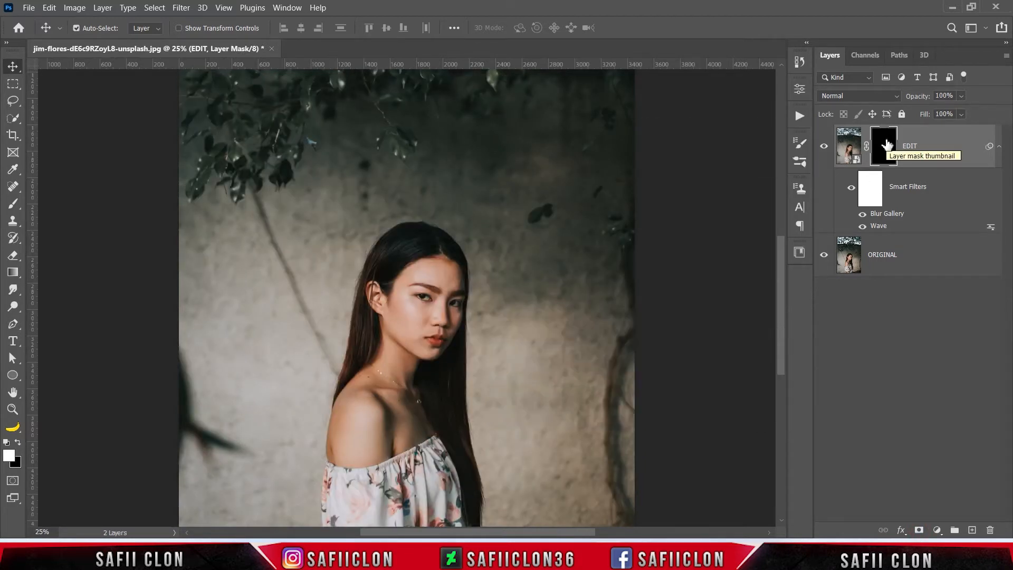
# Set up the Brush tool with a Soft Round tip of about 196 px and 92% opacity.
pyautogui.click(15, 203)
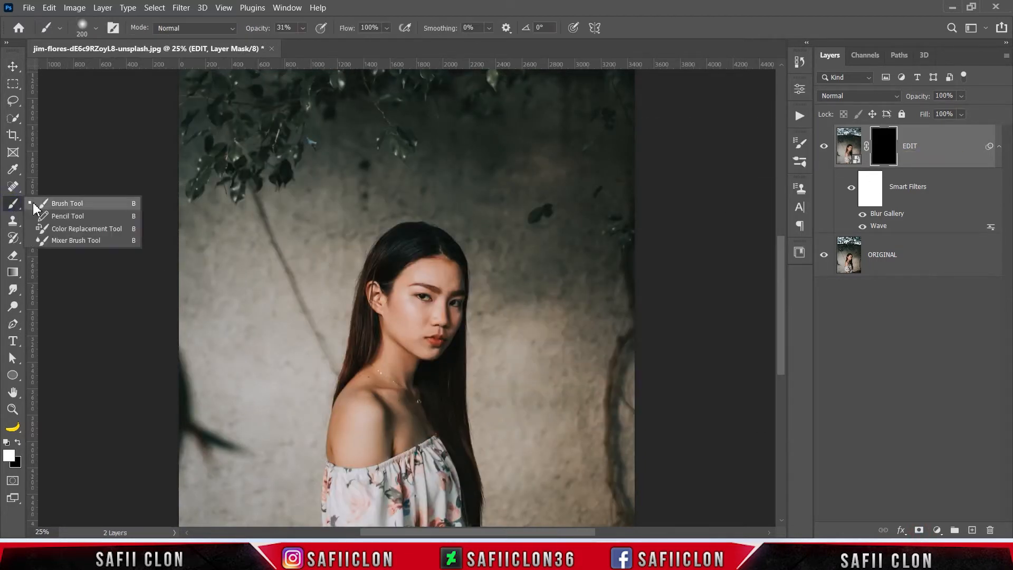
pyautogui.click(47, 204)
pyautogui.click(95, 28)
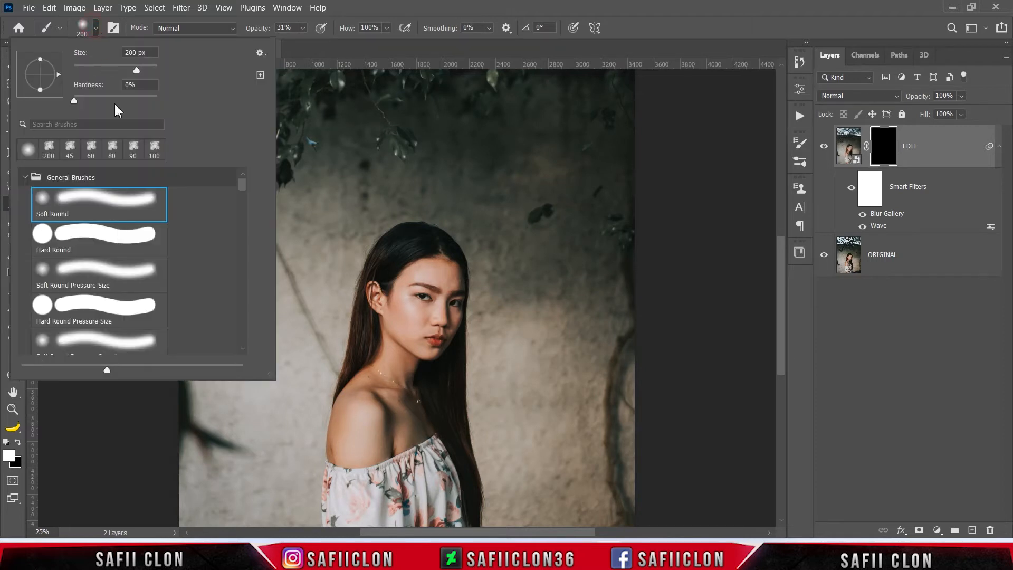
pyautogui.click(118, 204)
pyautogui.click(96, 28)
pyautogui.moveTo(304, 29); pyautogui.dragTo(347, 48)
pyautogui.click(302, 28)
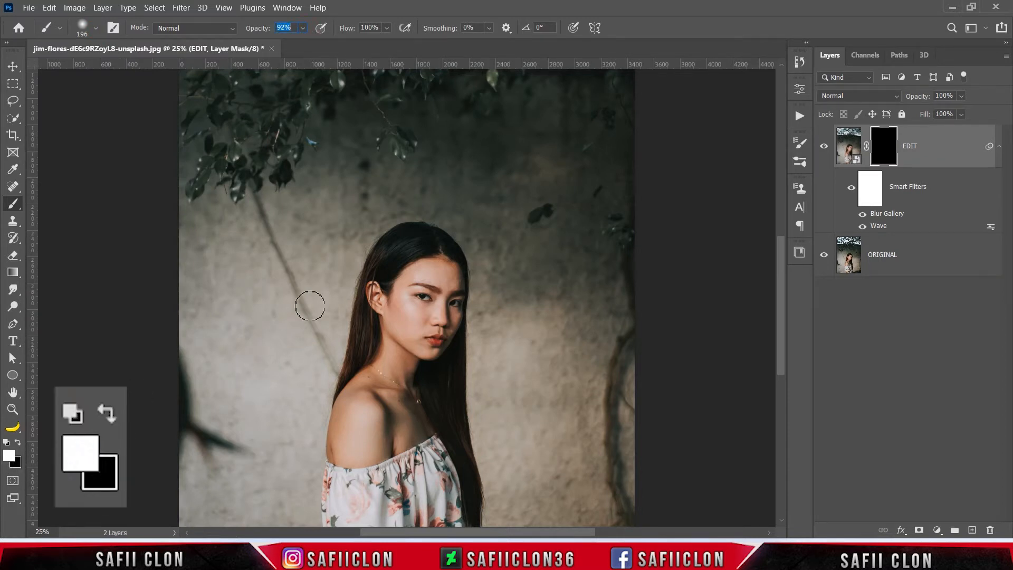
# Paint white on the EDIT layer's mask over the woman's face, ear and the hair behind it to reveal the blur.
pyautogui.moveTo(419, 293)
pyautogui.mouseDown()
pyautogui.moveTo(370, 274)
pyautogui.moveTo(400, 293)
pyautogui.moveTo(349, 253)
pyautogui.moveTo(400, 305)
pyautogui.moveTo(380, 303)
pyautogui.moveTo(402, 331)
pyautogui.mouseUp()
pyautogui.moveTo(304, 28); pyautogui.dragTo(312, 45)
pyautogui.moveTo(412, 334); pyautogui.dragTo(429, 337)
pyautogui.press('[')
pyautogui.moveTo(404, 268)
pyautogui.mouseDown()
pyautogui.moveTo(366, 259)
pyautogui.moveTo(359, 232)
pyautogui.mouseUp()
pyautogui.moveTo(435, 300); pyautogui.dragTo(390, 293)
pyautogui.moveTo(441, 317); pyautogui.dragTo(412, 301)
pyautogui.moveTo(433, 280)
pyautogui.mouseDown()
pyautogui.moveTo(388, 252)
pyautogui.moveTo(357, 205)
pyautogui.mouseUp()
pyautogui.moveTo(420, 233); pyautogui.dragTo(370, 211)
pyautogui.moveTo(390, 331); pyautogui.dragTo(362, 319)
pyautogui.moveTo(414, 351); pyautogui.dragTo(369, 312)
pyautogui.moveTo(383, 348); pyautogui.dragTo(380, 346)
# Lower the brush opacity to 56%, enlarge it to 300 px, blend the blur around the hair's outer edge, and compare with the EDIT layer hidden.
pyautogui.click(302, 28)
pyautogui.moveTo(312, 44); pyautogui.dragTo(298, 44)
pyautogui.press('[')
pyautogui.press('[')
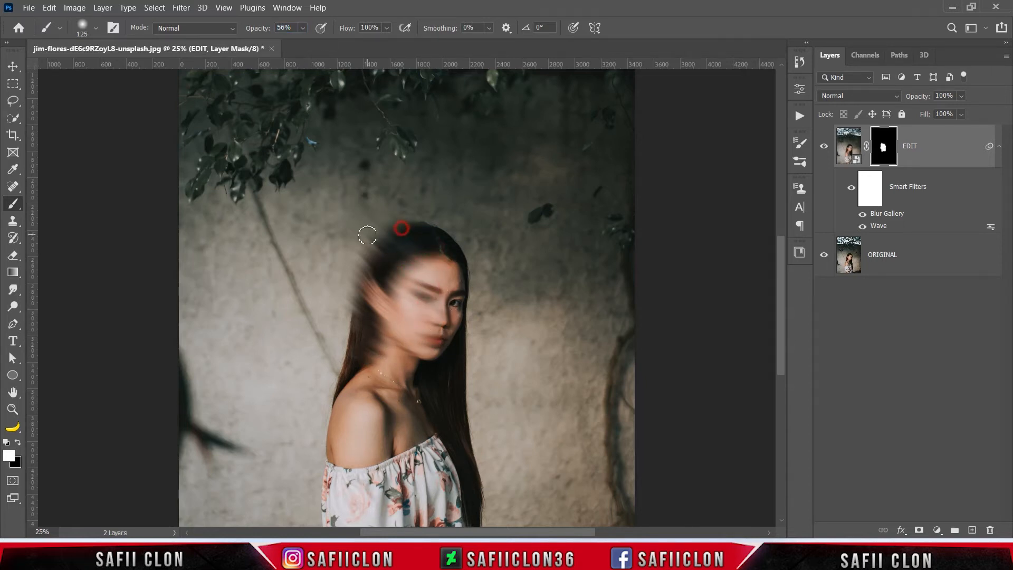
pyautogui.press(']')
pyautogui.press(']')
pyautogui.press(']')
pyautogui.press(']')
pyautogui.press(']')
pyautogui.moveTo(344, 280)
pyautogui.mouseDown()
pyautogui.moveTo(347, 306)
pyautogui.moveTo(395, 289)
pyautogui.moveTo(382, 260)
pyautogui.moveTo(401, 312)
pyautogui.moveTo(369, 329)
pyautogui.moveTo(389, 285)
pyautogui.mouseUp()
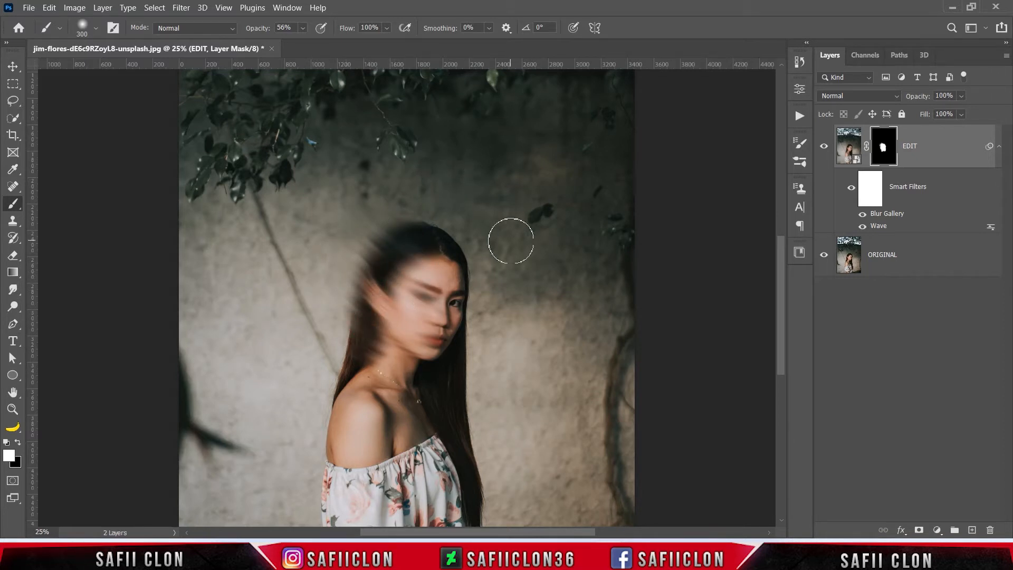
pyautogui.click(825, 148)
pyautogui.click(826, 148)
# Add a Gradient Map adjustment layer above the EDIT layer and choose the Black, White preset from Basics.
pyautogui.click(949, 148)
pyautogui.click(939, 529)
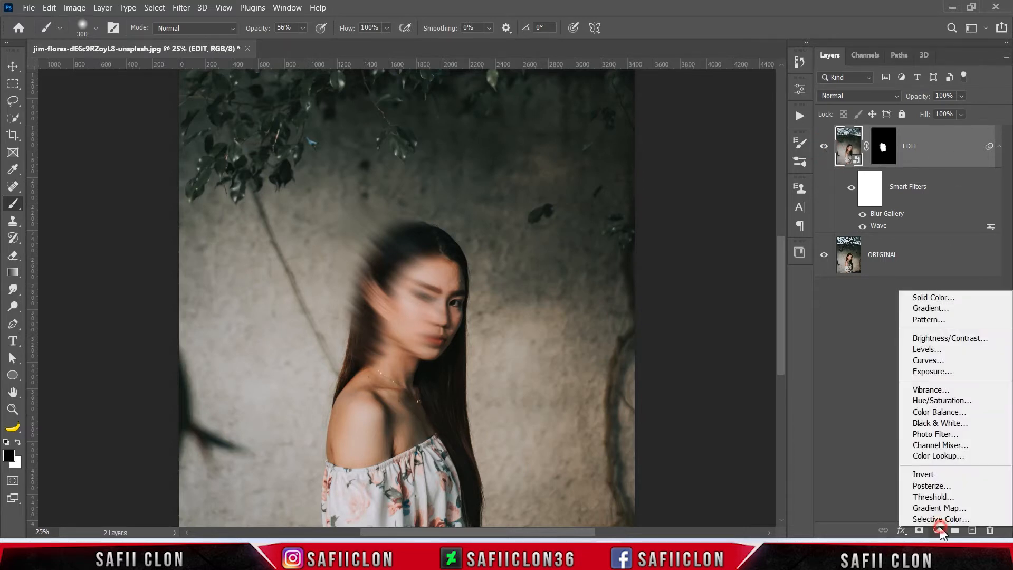
pyautogui.click(929, 508)
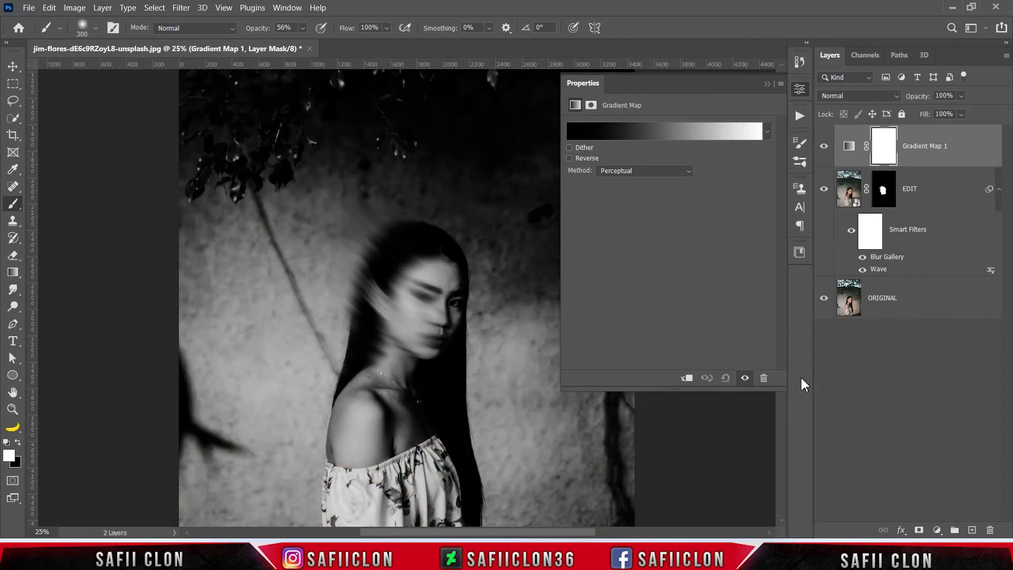
pyautogui.click(652, 139)
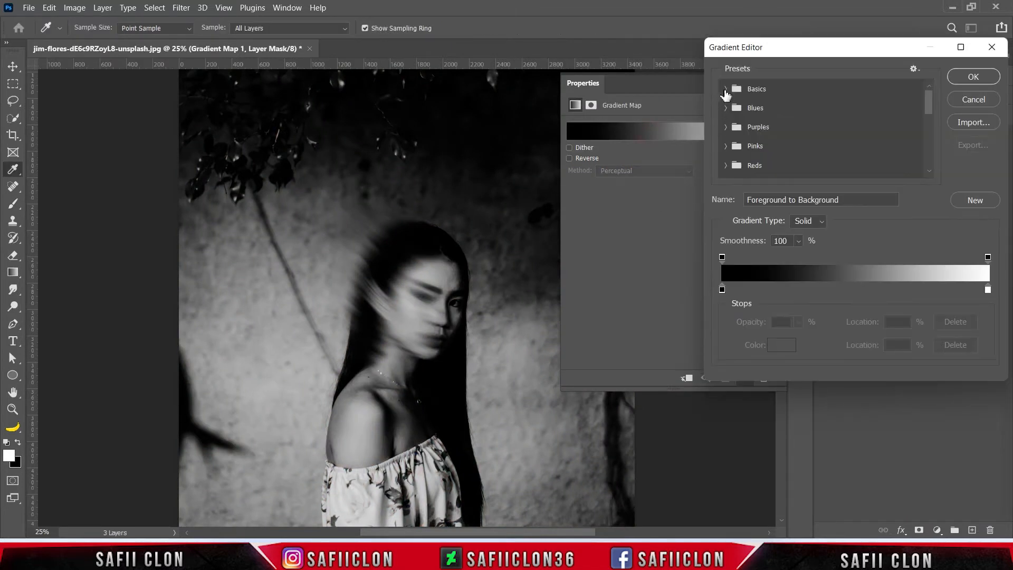
pyautogui.click(725, 89)
pyautogui.click(790, 113)
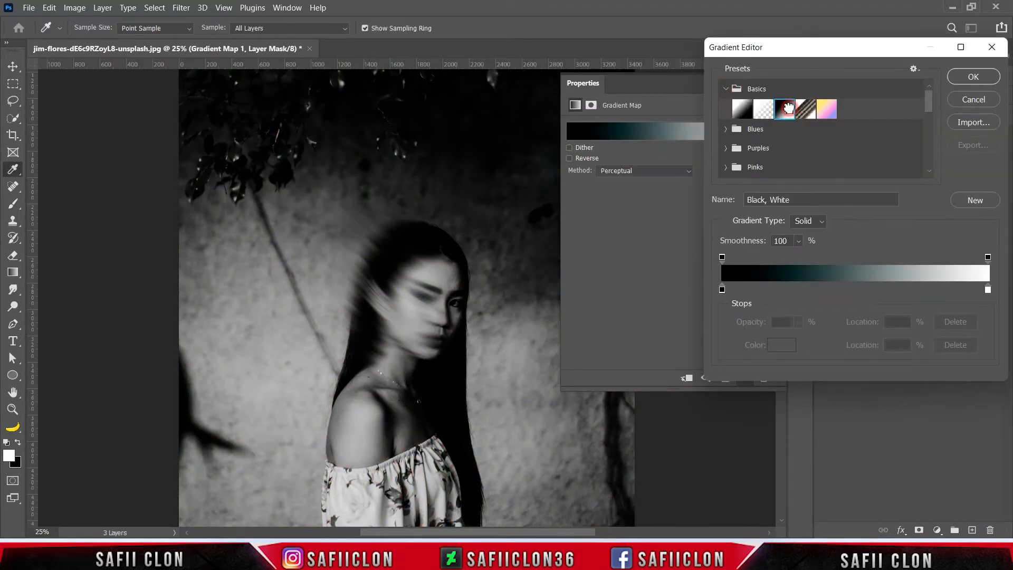
# Set the gradient's starting colour stop at location 0% to dark blue #031a37.
pyautogui.click(722, 289)
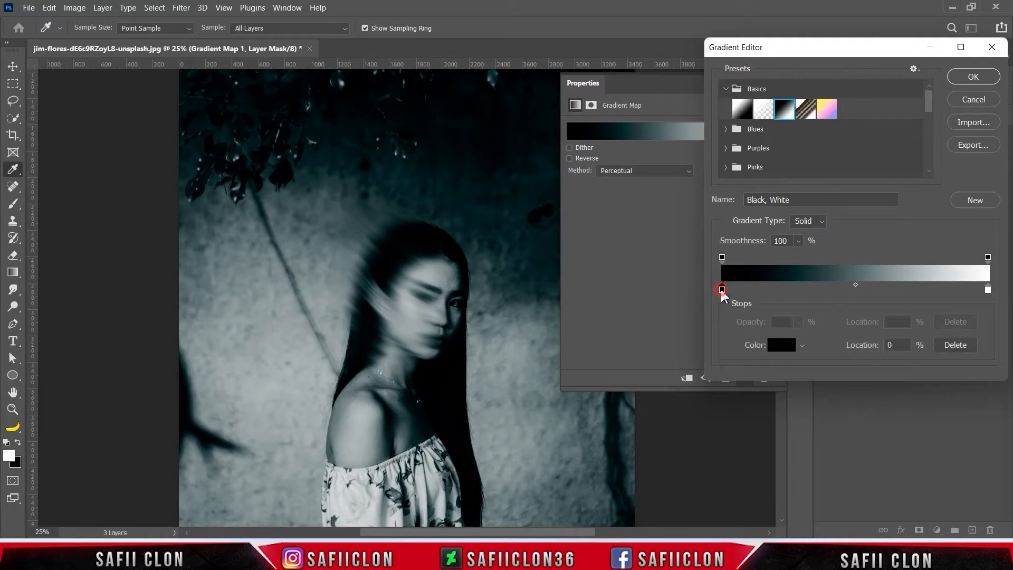
pyautogui.click(774, 349)
pyautogui.moveTo(796, 294); pyautogui.dragTo(737, 293)
pyautogui.write('031')
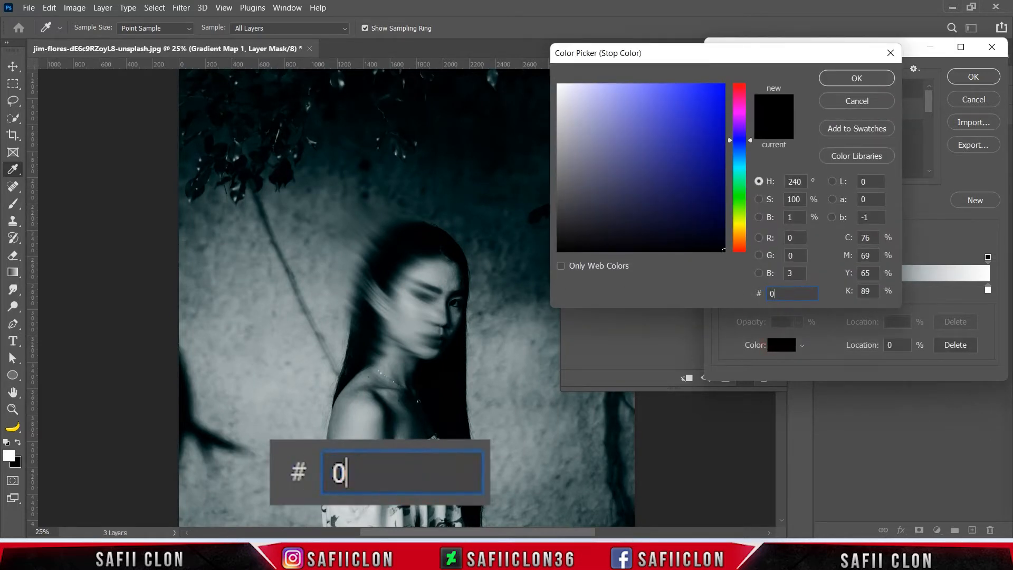
pyautogui.write('a37')
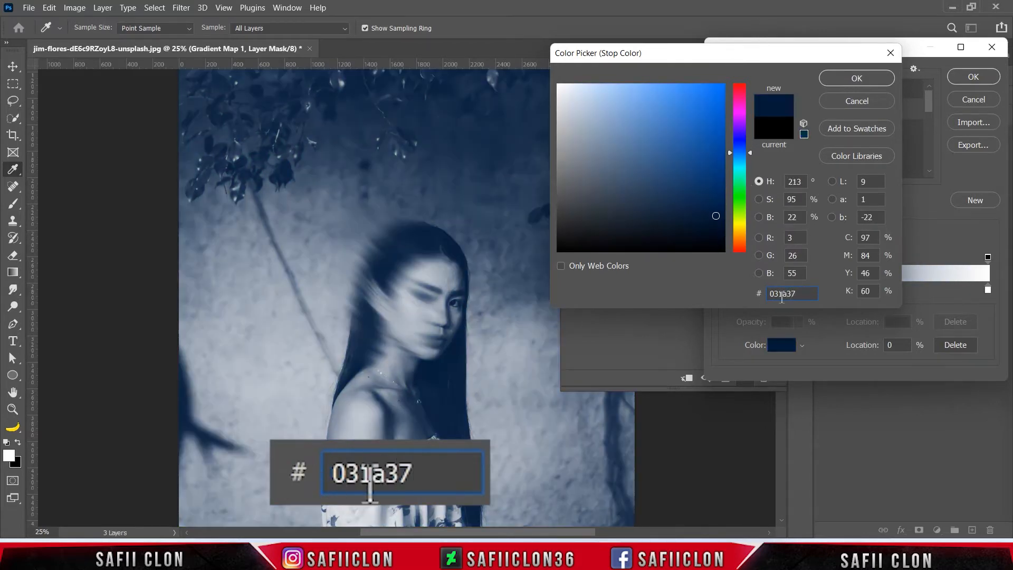
pyautogui.doubleClick(782, 294)
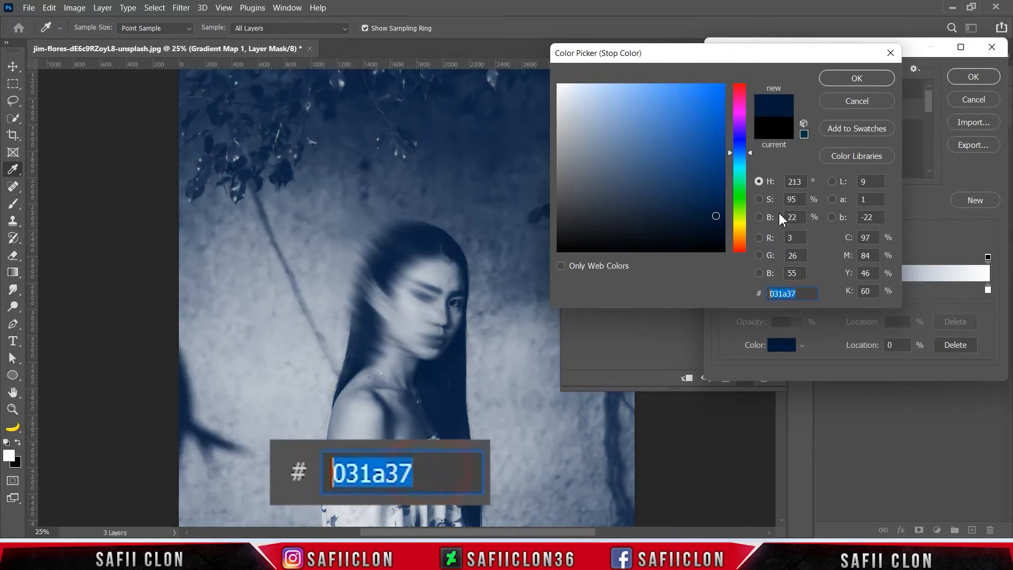
pyautogui.click(852, 80)
# Add a colour stop at location 50% of the gradient and set it to red #cd2e2e.
pyautogui.moveTo(861, 290); pyautogui.dragTo(735, 286)
pyautogui.click(778, 346)
pyautogui.write('c')
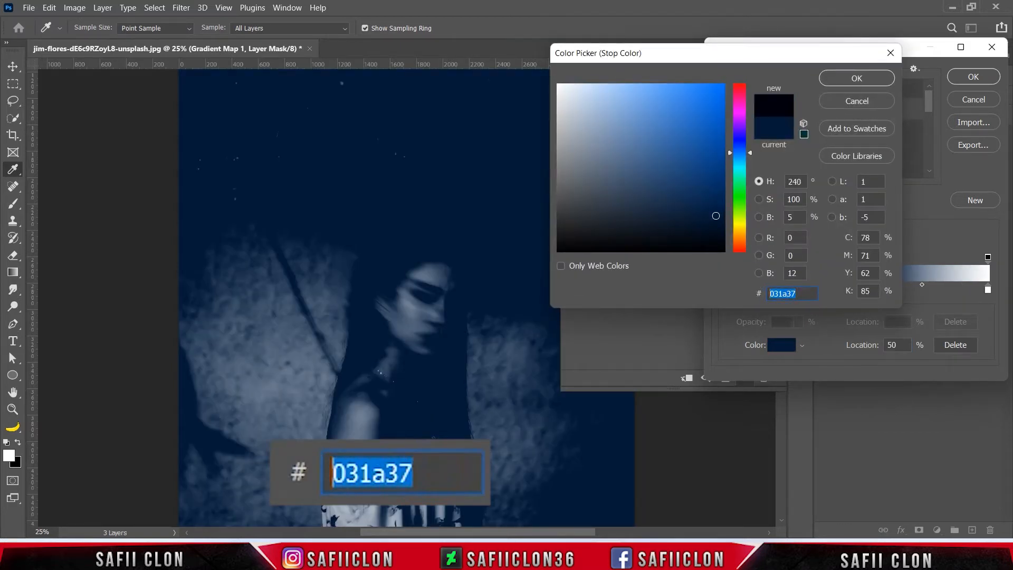
pyautogui.write('d2e')
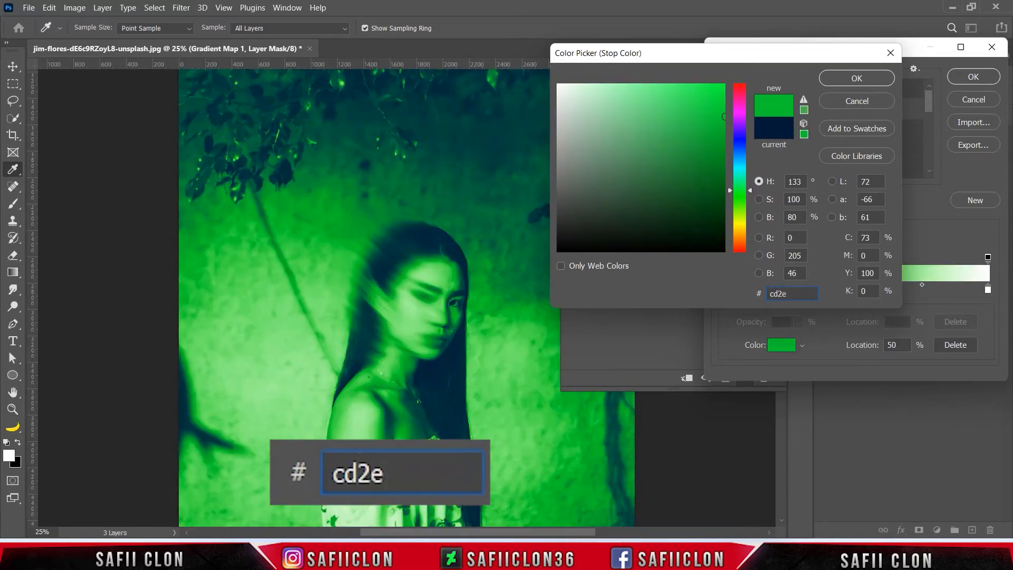
pyautogui.write('2e')
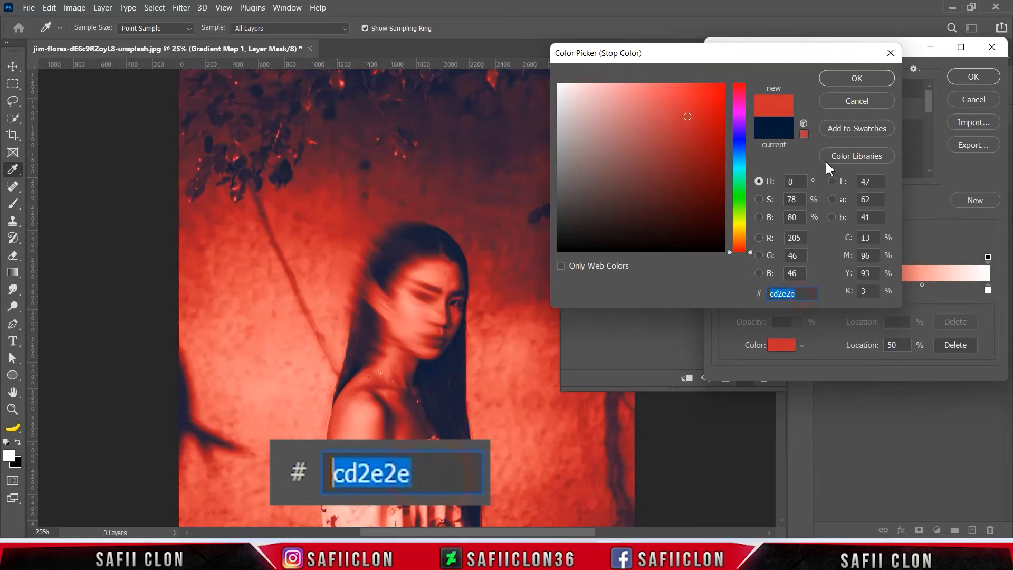
pyautogui.click(860, 79)
# Set the gradient's end stop to yellow #fff582, accept the gradient, and compare the image with the gradient map hidden.
pyautogui.click(988, 291)
pyautogui.click(781, 349)
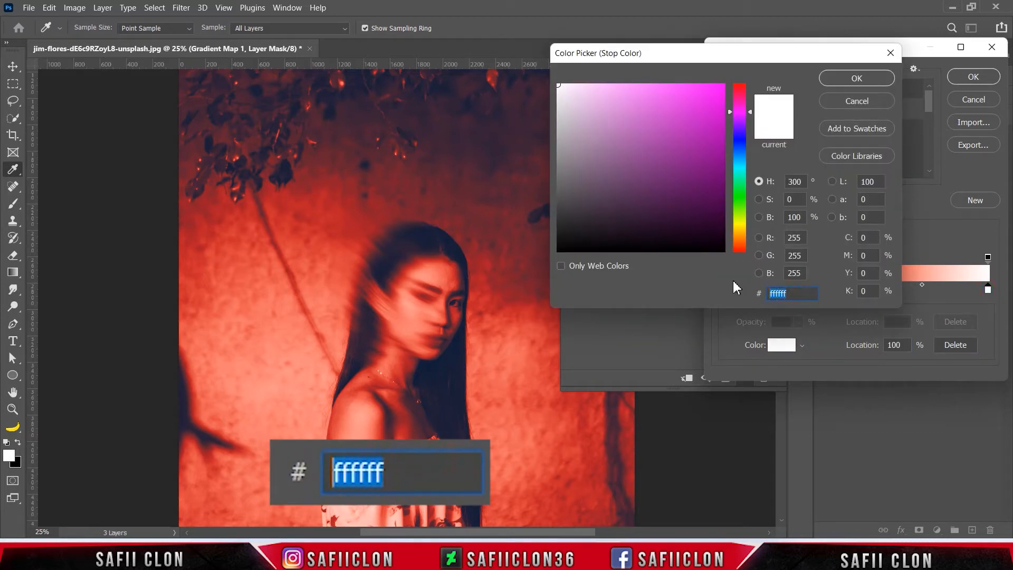
pyautogui.write('fff582')
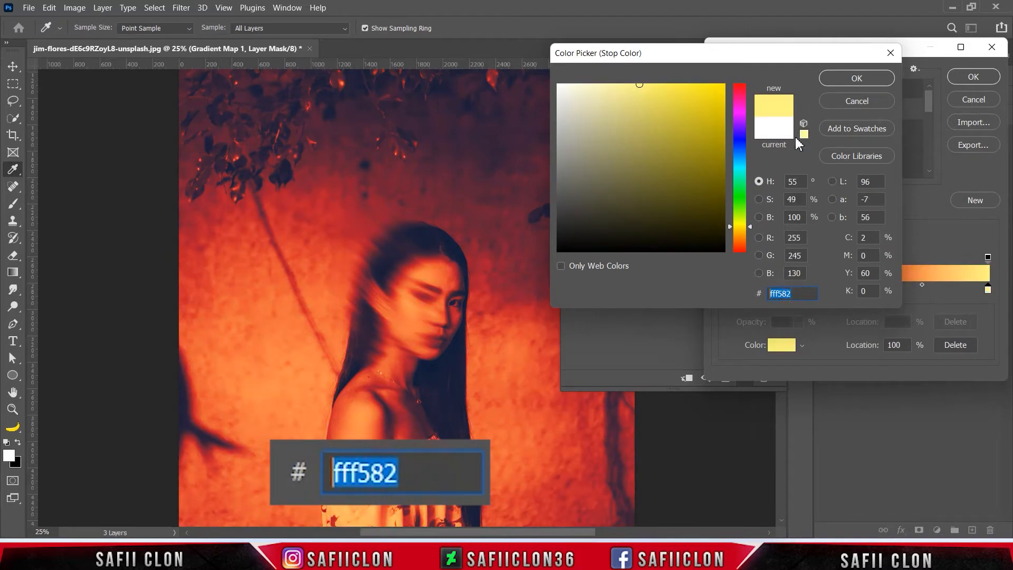
pyautogui.click(854, 79)
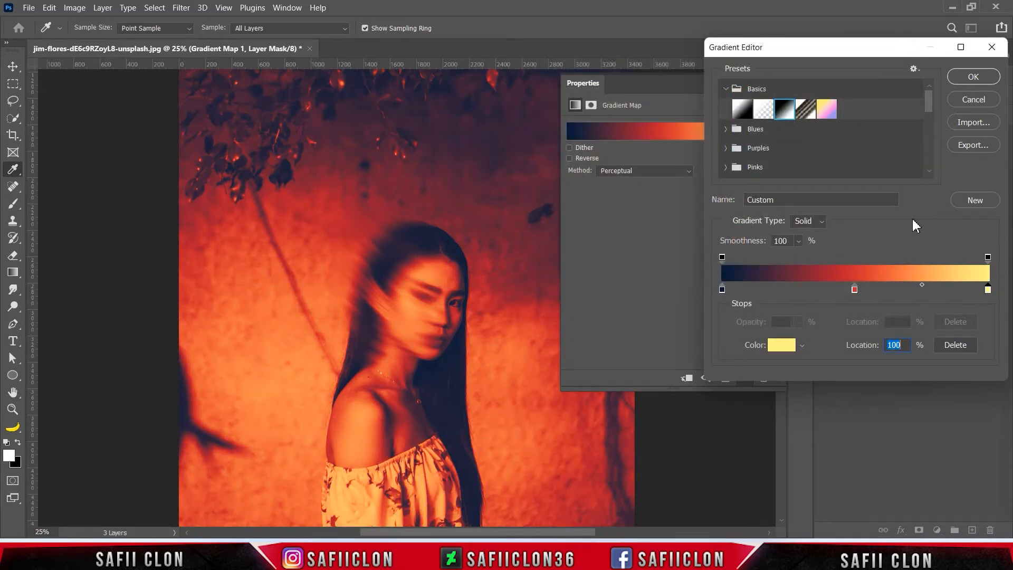
pyautogui.click(974, 78)
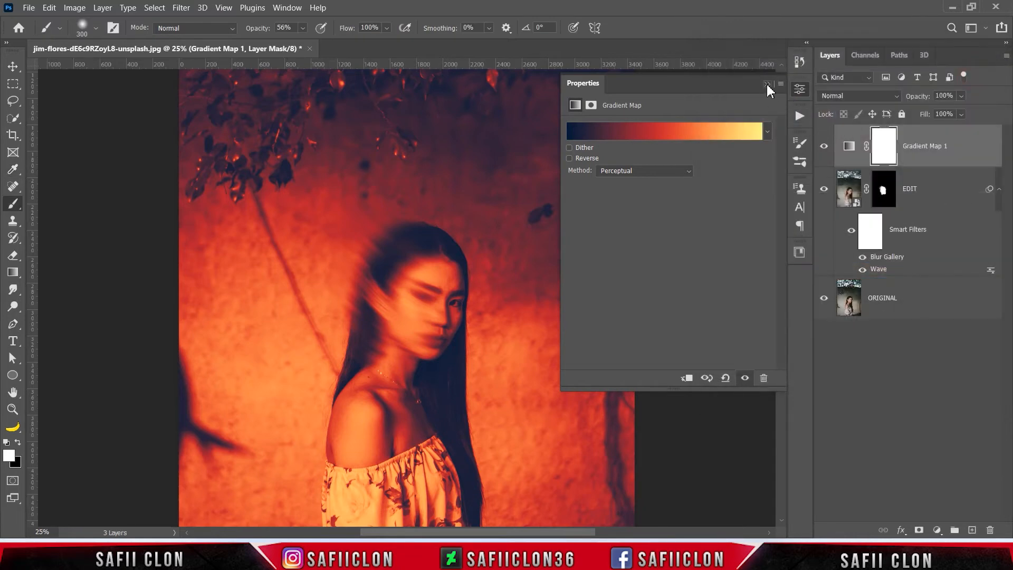
pyautogui.click(767, 83)
pyautogui.click(824, 150)
pyautogui.click(825, 151)
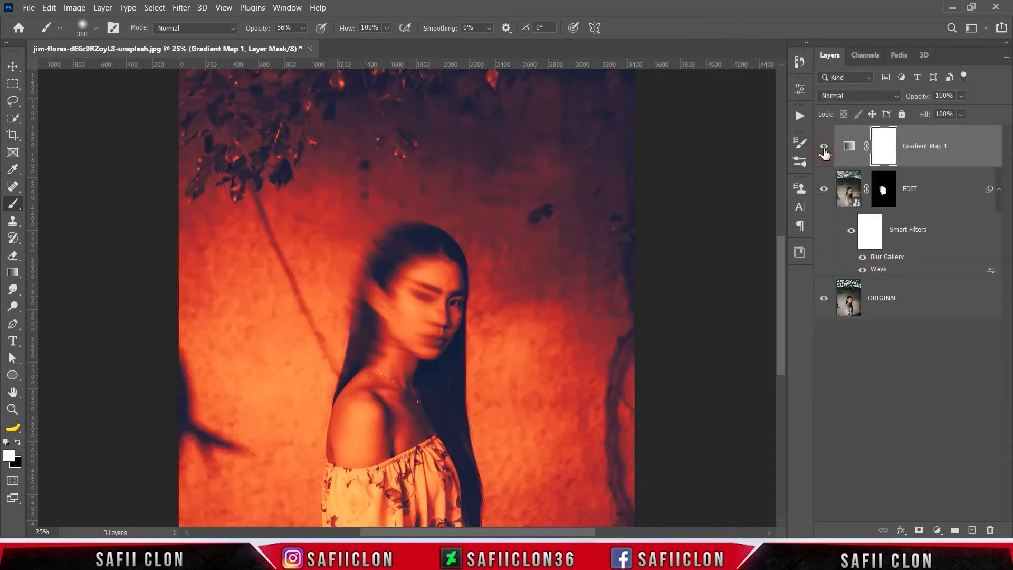
# Add a Black & White adjustment layer above the EDIT layer with Reds 105, Yellows 114, Greens -67 and Cyans 47.
pyautogui.click(952, 194)
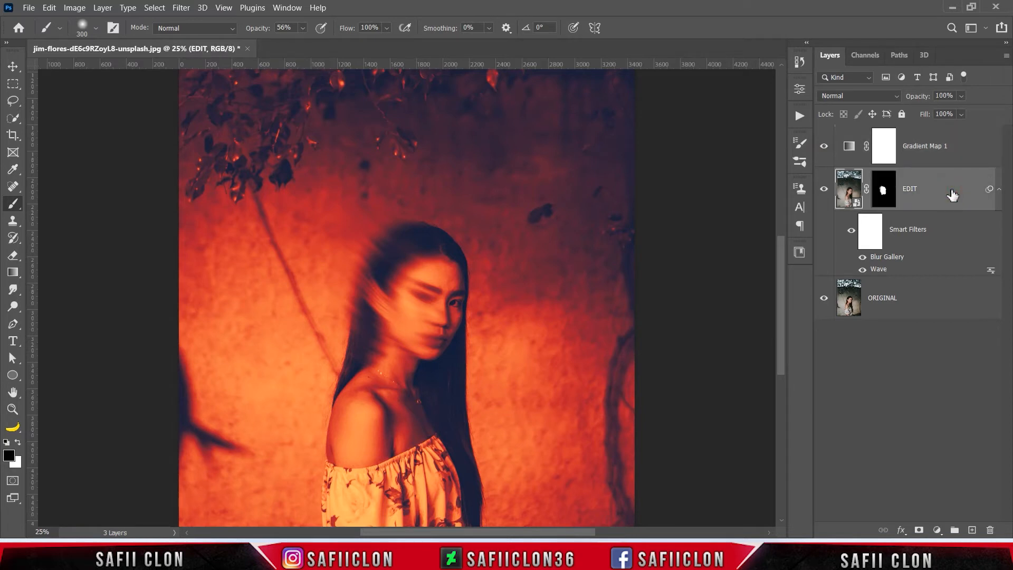
pyautogui.click(937, 529)
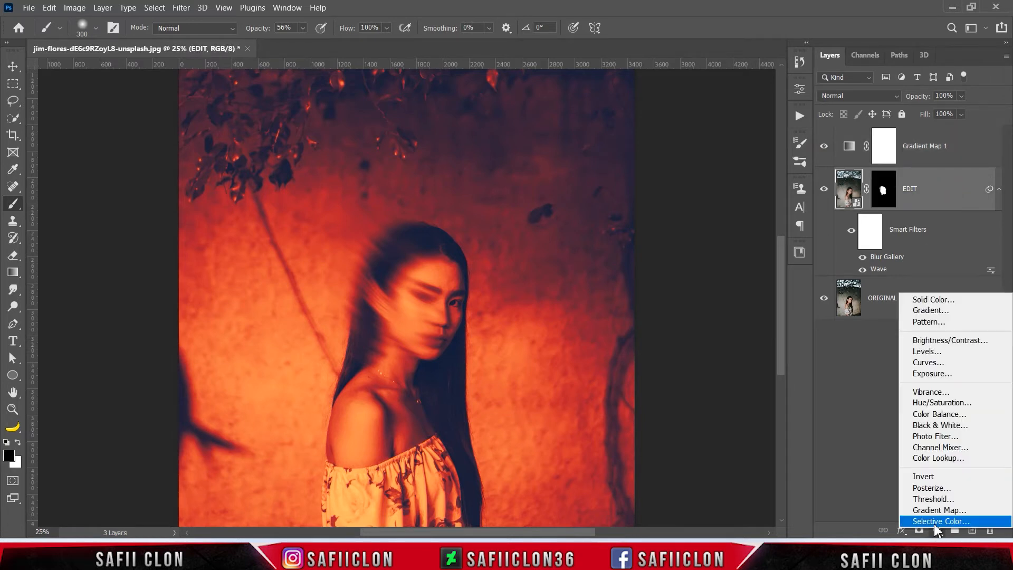
pyautogui.click(932, 425)
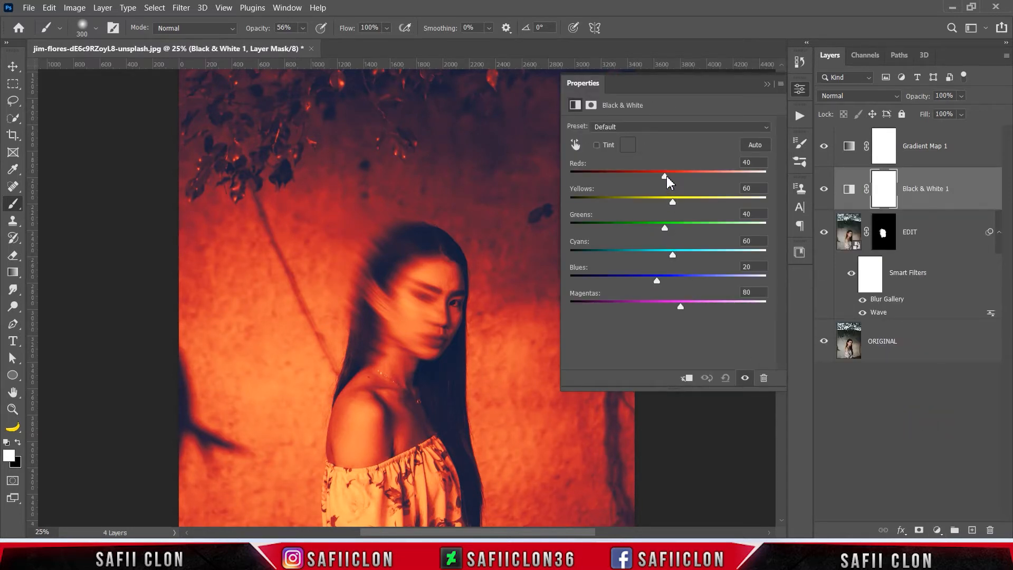
pyautogui.moveTo(670, 177)
pyautogui.mouseDown()
pyautogui.moveTo(713, 177)
pyautogui.moveTo(689, 179)
pyautogui.mouseUp()
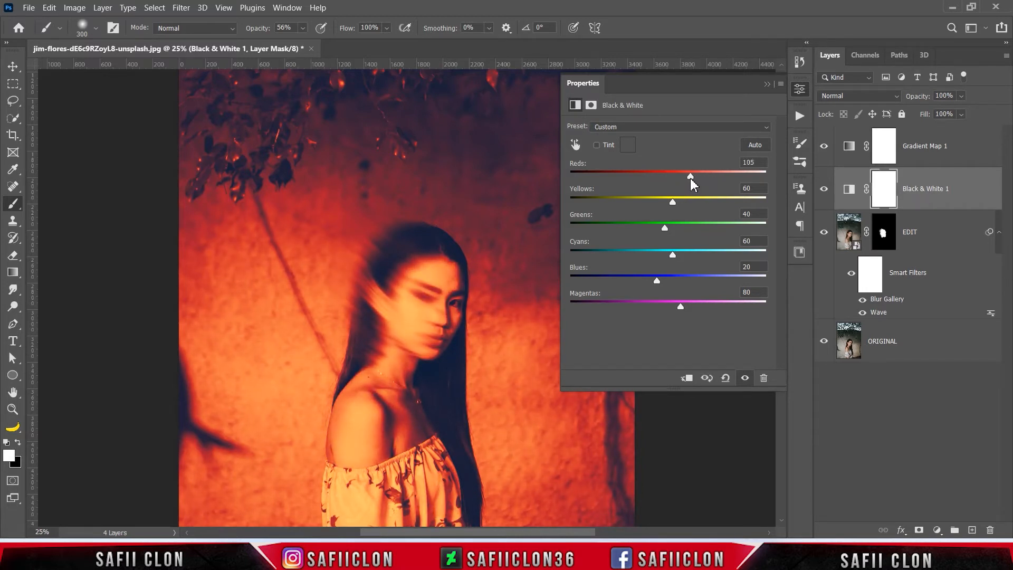
pyautogui.moveTo(670, 202); pyautogui.dragTo(691, 207)
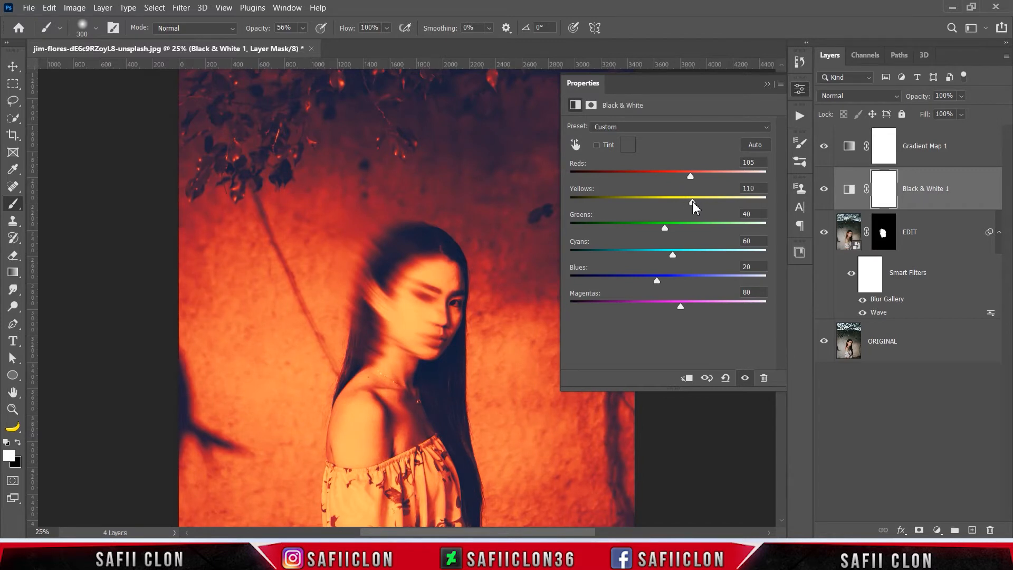
pyautogui.moveTo(663, 233); pyautogui.dragTo(636, 228)
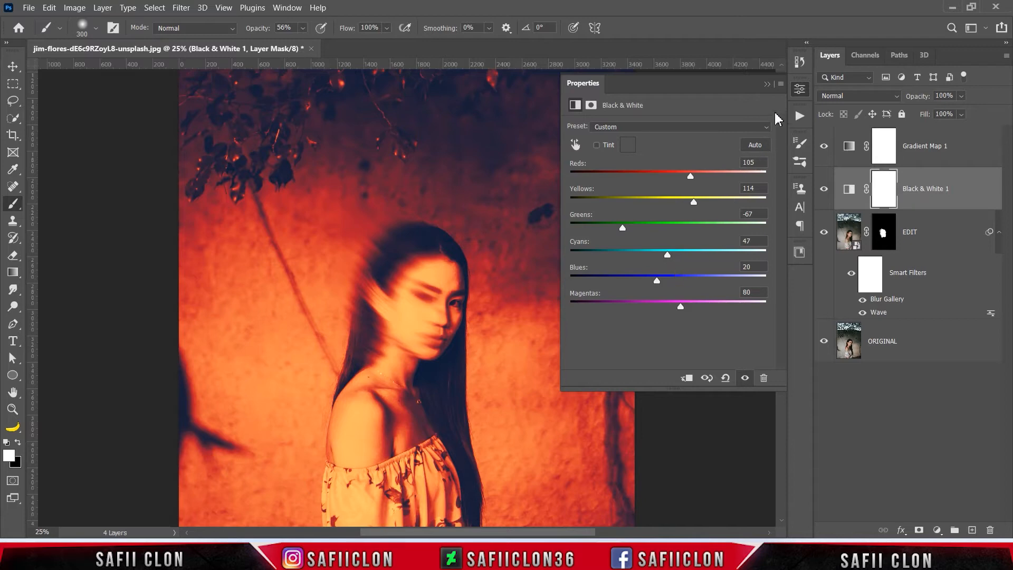
# Compare the image with the Black & White layer hidden, keep the layer visible and invert its mask to black.
pyautogui.click(767, 84)
pyautogui.click(828, 190)
pyautogui.click(828, 190)
pyautogui.click(828, 190)
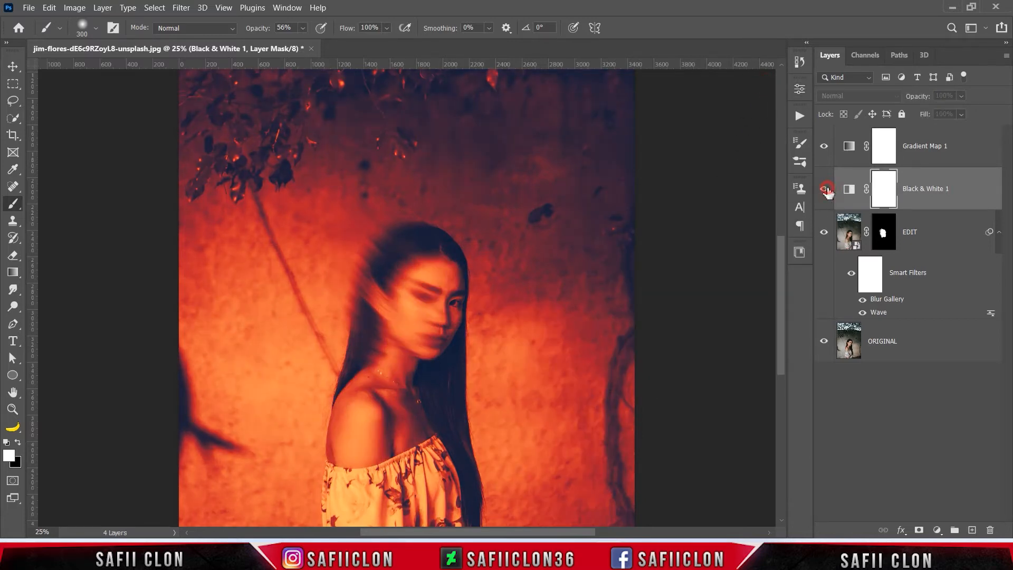
pyautogui.click(827, 190)
pyautogui.hotkey('ctrl', 'i')
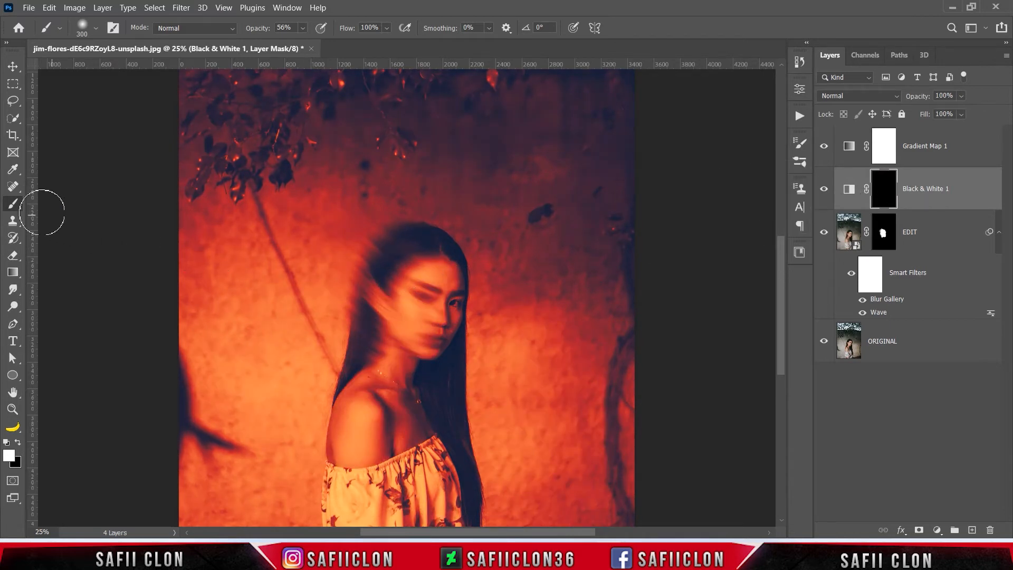
# Set the Brush tool to a Soft Round tip of 155 px with 14% opacity.
pyautogui.rightClick(14, 204)
pyautogui.click(52, 201)
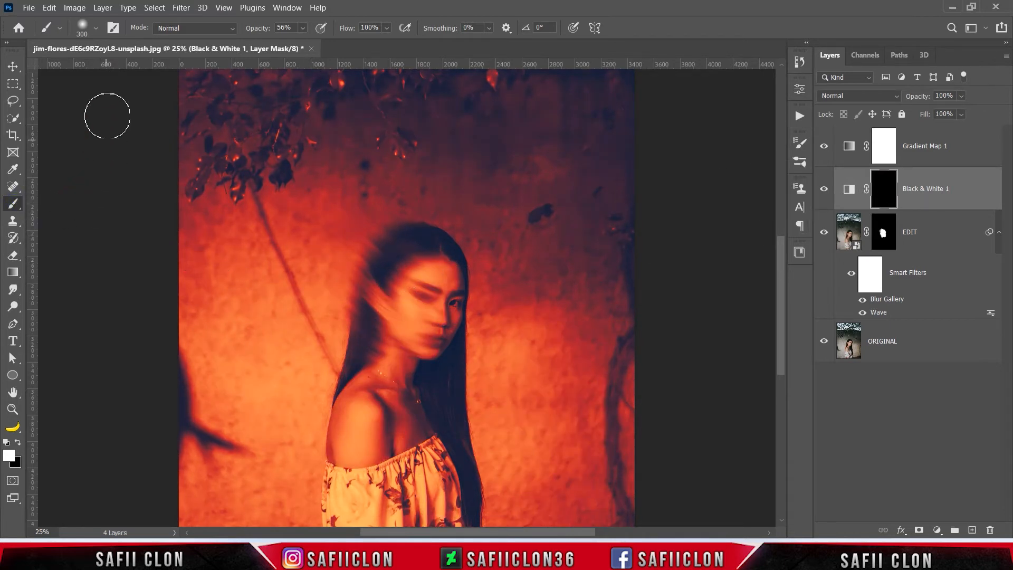
pyautogui.click(96, 28)
pyautogui.click(111, 206)
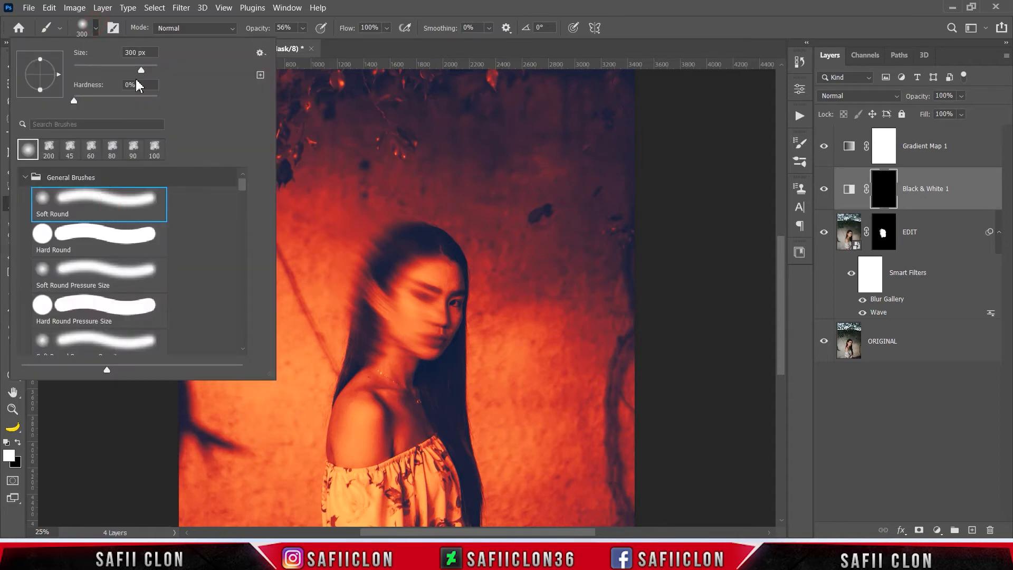
pyautogui.moveTo(138, 73); pyautogui.dragTo(129, 71)
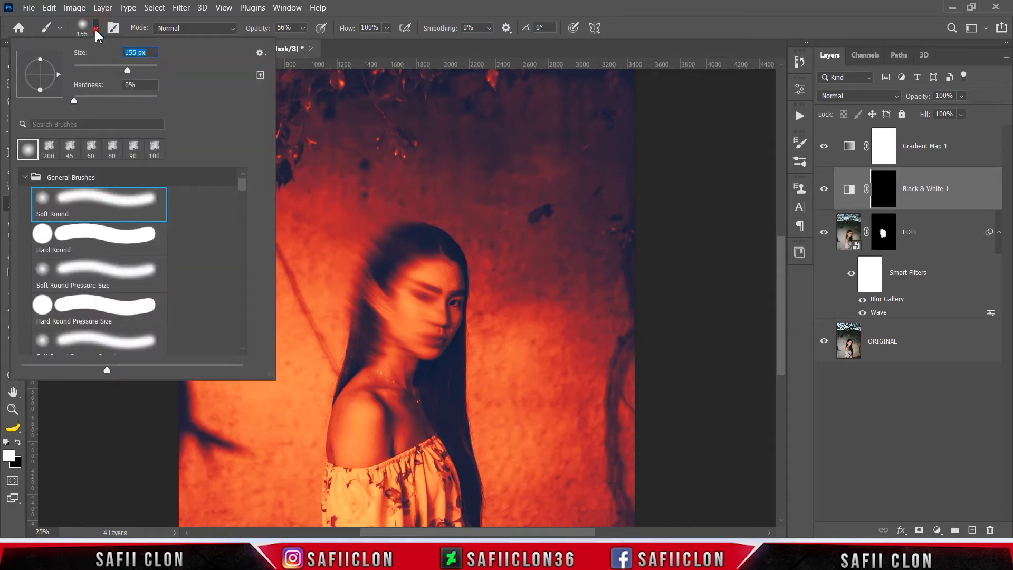
pyautogui.press('Return')
pyautogui.moveTo(289, 42); pyautogui.dragTo(286, 40)
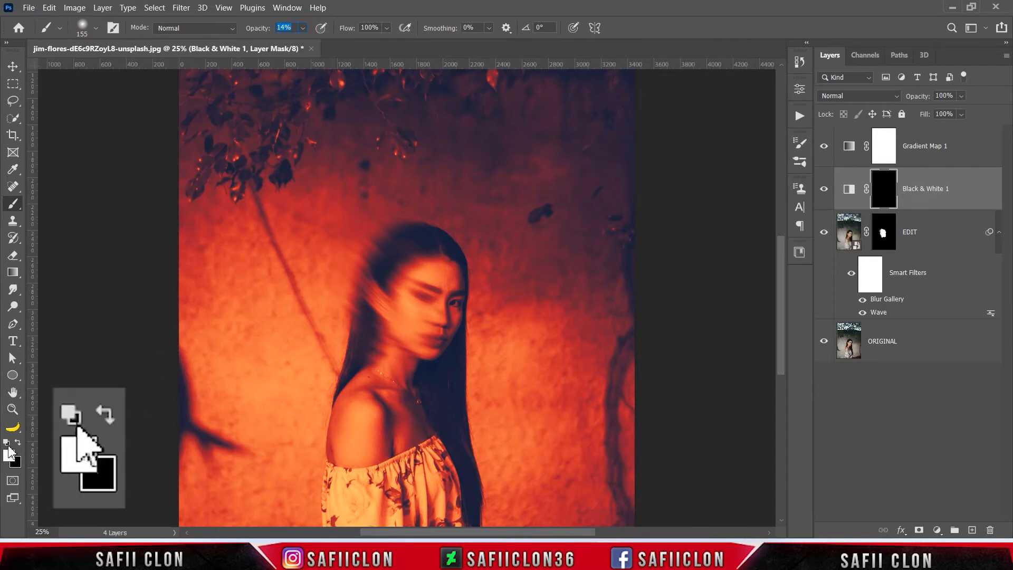
pyautogui.press('Return')
# Paint white on the Black & White mask over the cheek, jaw and blurred ear area, varying the brush between about 90 and 175 px.
pyautogui.press(']')
pyautogui.moveTo(409, 310)
pyautogui.mouseDown()
pyautogui.moveTo(421, 313)
pyautogui.moveTo(420, 323)
pyautogui.moveTo(402, 328)
pyautogui.mouseUp()
pyautogui.press('[')
pyautogui.press('[')
pyautogui.press('[')
pyautogui.press('[')
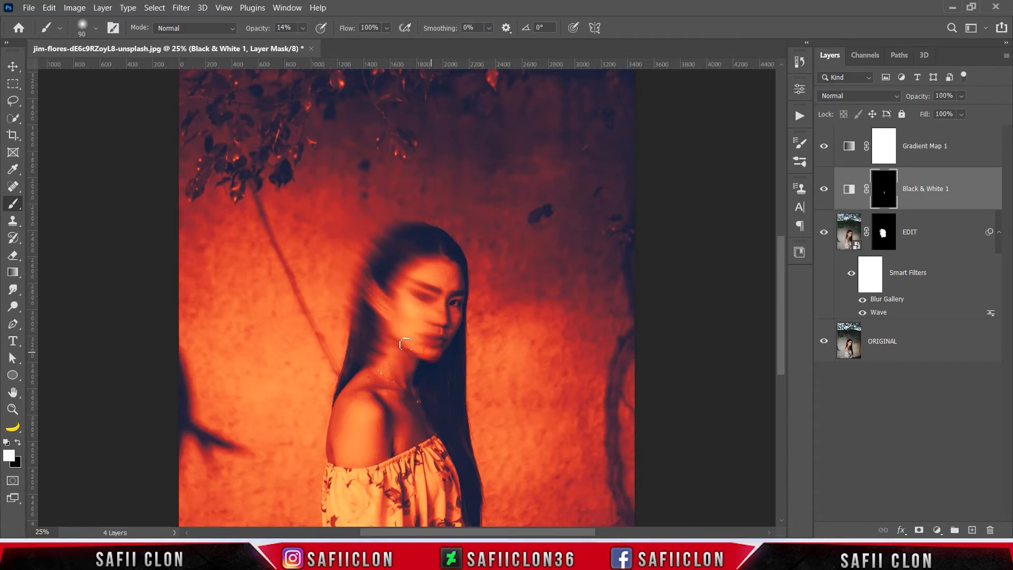
pyautogui.moveTo(396, 320)
pyautogui.mouseDown()
pyautogui.moveTo(367, 294)
pyautogui.moveTo(364, 277)
pyautogui.mouseUp()
pyautogui.press(']')
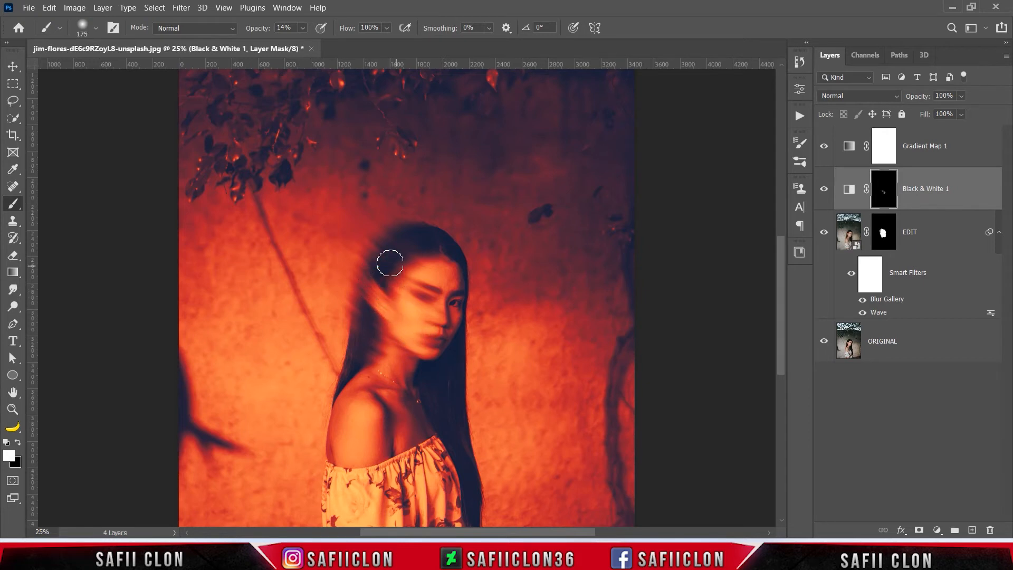
pyautogui.moveTo(364, 327)
pyautogui.mouseDown()
pyautogui.moveTo(400, 367)
pyautogui.moveTo(380, 328)
pyautogui.moveTo(395, 337)
pyautogui.moveTo(448, 294)
pyautogui.moveTo(422, 257)
pyautogui.moveTo(432, 326)
pyautogui.moveTo(412, 313)
pyautogui.moveTo(438, 300)
pyautogui.moveTo(394, 283)
pyautogui.mouseUp()
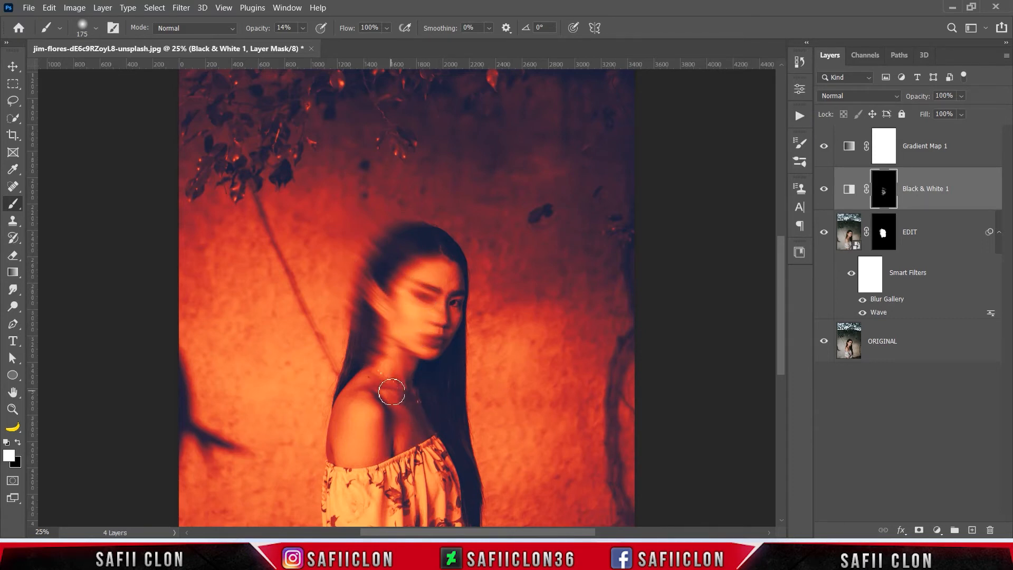
# Enlarge the brush to 300 px, brighten the face and blurred area further, and compare with the Black & White layer hidden.
pyautogui.press(']')
pyautogui.press(']')
pyautogui.press(']')
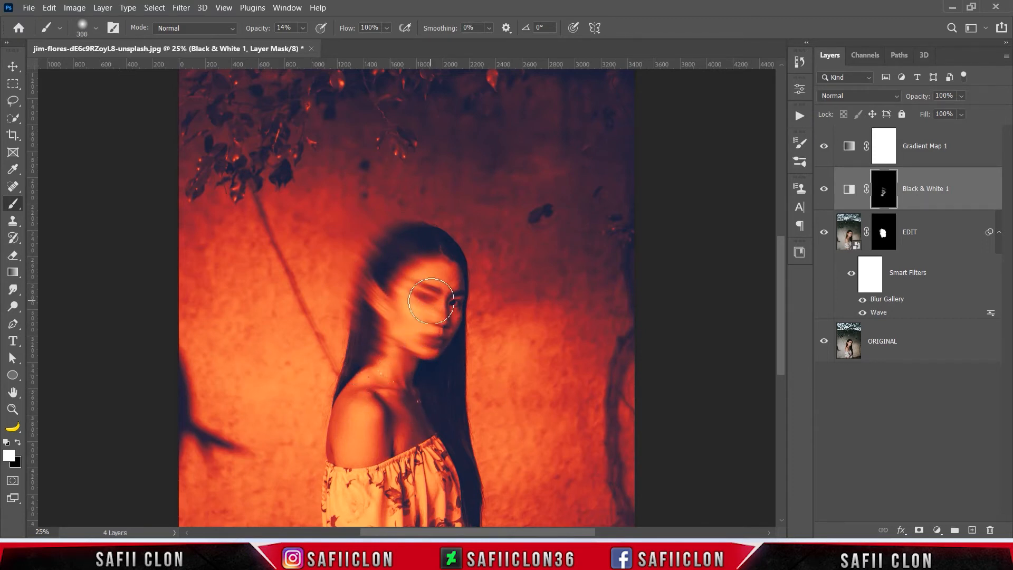
pyautogui.moveTo(382, 315)
pyautogui.mouseDown()
pyautogui.moveTo(389, 335)
pyautogui.moveTo(321, 287)
pyautogui.mouseUp()
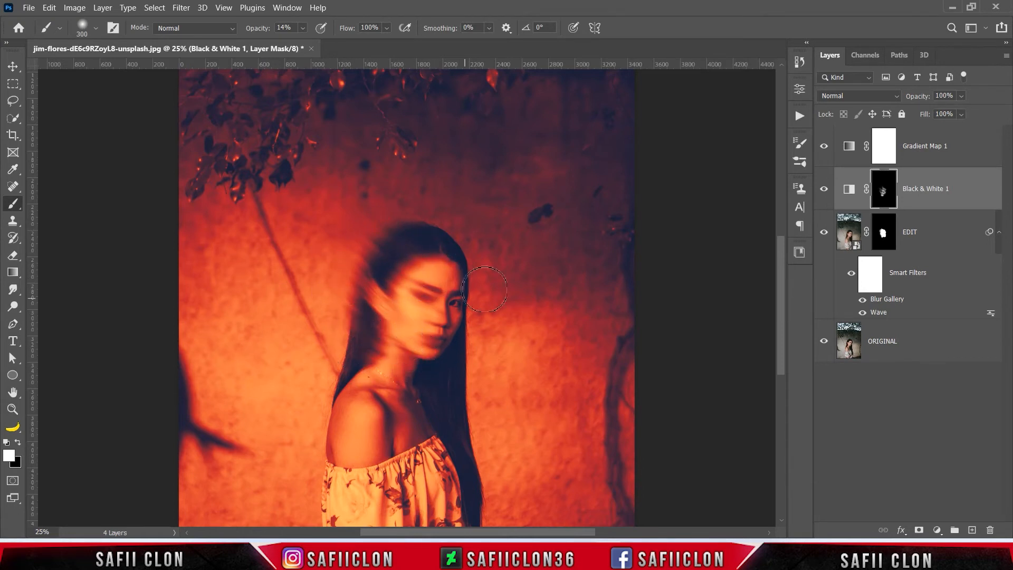
pyautogui.click(824, 190)
pyautogui.click(824, 190)
# Paint white on the Black & White mask over the bare shoulder and compare with the layer hidden.
pyautogui.moveTo(369, 433)
pyautogui.mouseDown()
pyautogui.moveTo(338, 453)
pyautogui.moveTo(343, 431)
pyautogui.moveTo(372, 454)
pyautogui.moveTo(364, 391)
pyautogui.moveTo(392, 398)
pyautogui.moveTo(354, 392)
pyautogui.moveTo(335, 413)
pyautogui.moveTo(335, 459)
pyautogui.mouseUp()
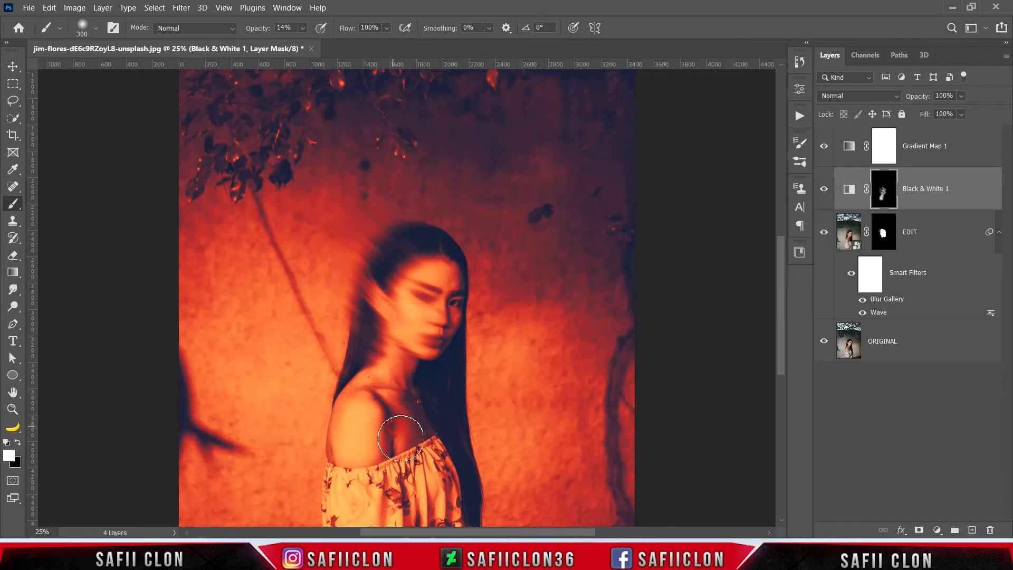
pyautogui.click(824, 189)
pyautogui.click(824, 190)
pyautogui.click(824, 190)
pyautogui.click(824, 190)
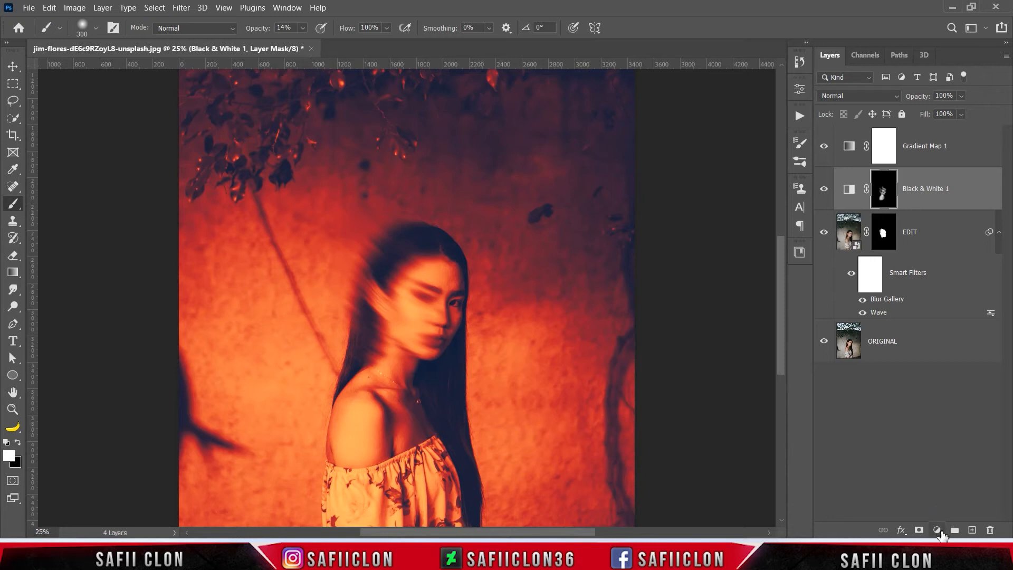
# Add a Curves adjustment layer above Black & White 1 and set a midtone point on the RGB curve to input 140, output 116.
pyautogui.click(939, 531)
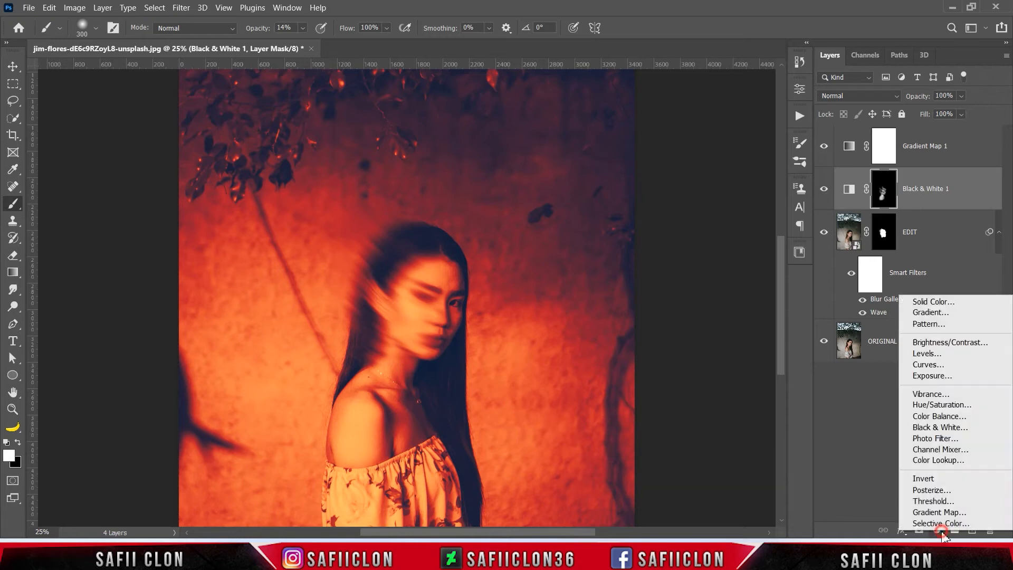
pyautogui.click(937, 366)
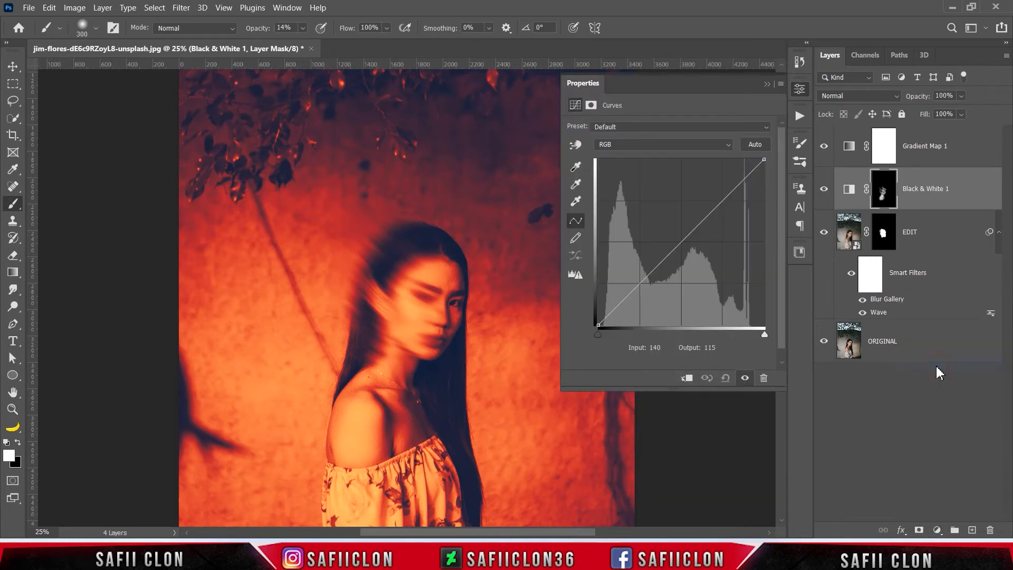
pyautogui.click(664, 147)
pyautogui.click(655, 146)
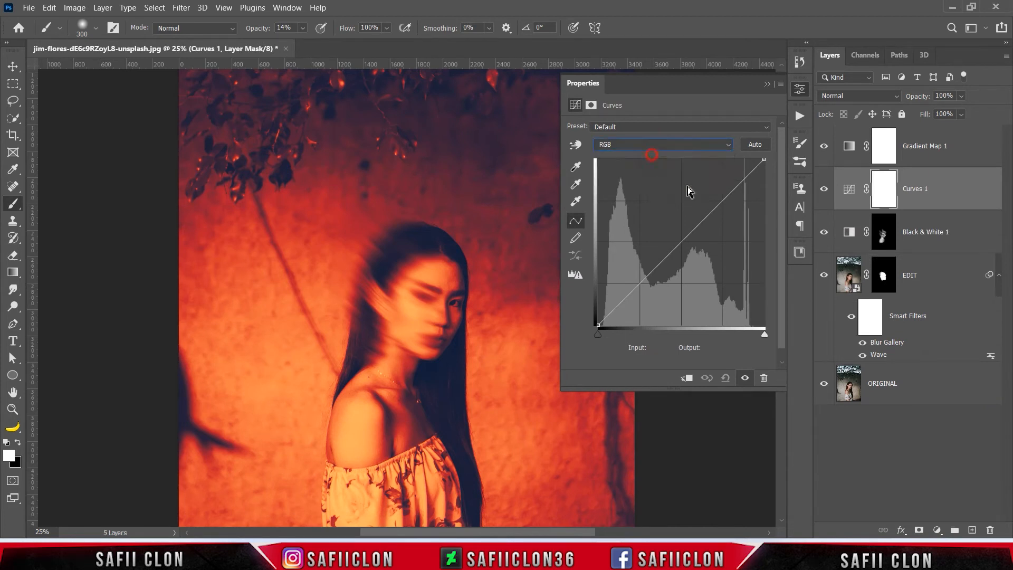
pyautogui.click(682, 242)
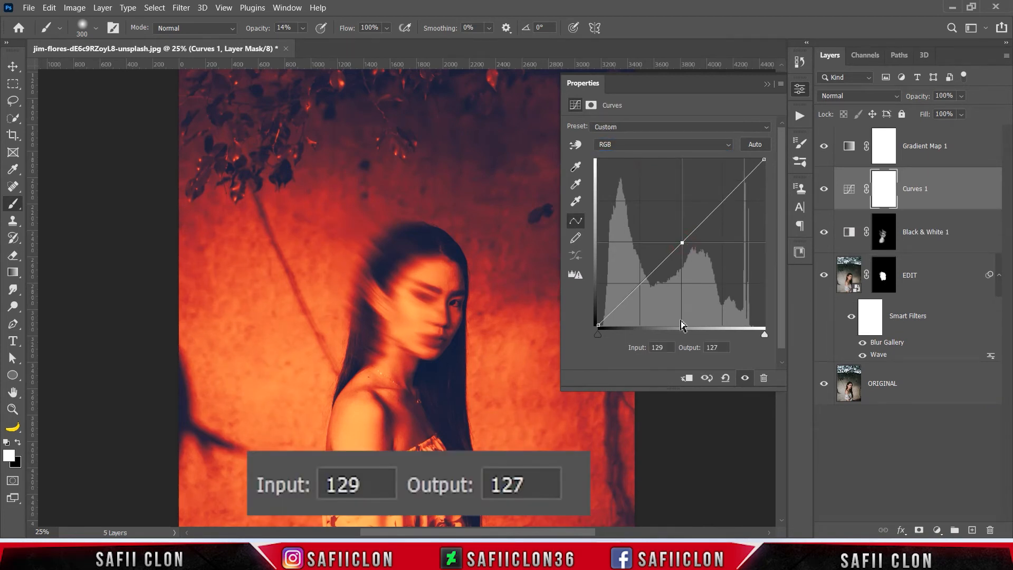
pyautogui.doubleClick(659, 347)
pyautogui.write('140')
pyautogui.press('Tab')
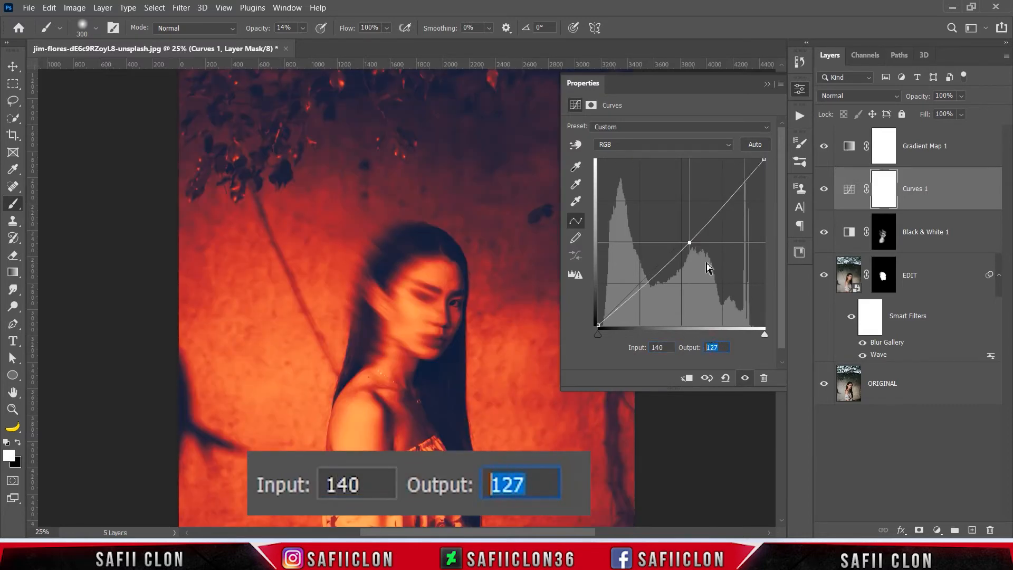
pyautogui.write('116')
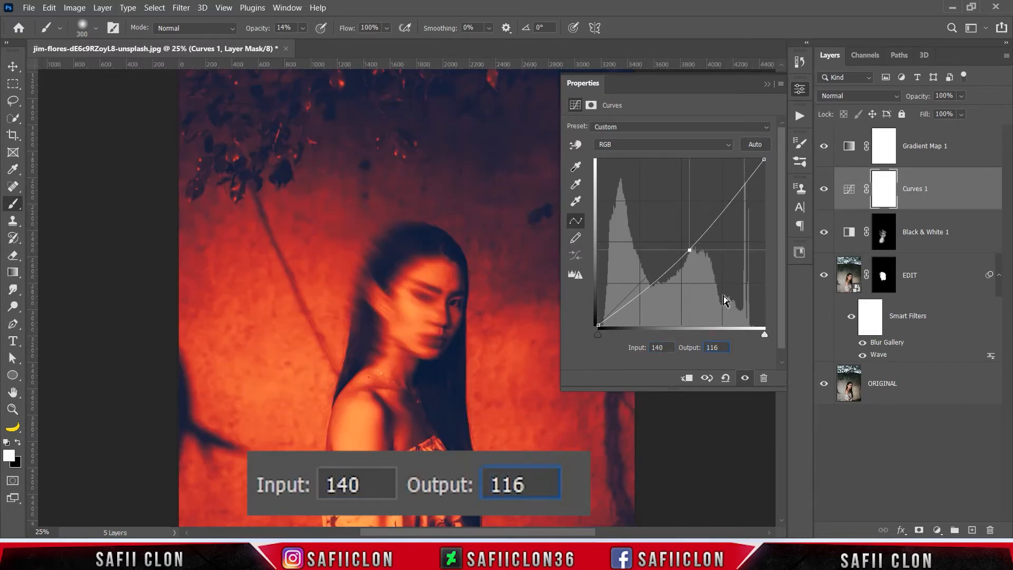
# Add a shadow point on the RGB curve with input 73 and output 48.
pyautogui.click(645, 294)
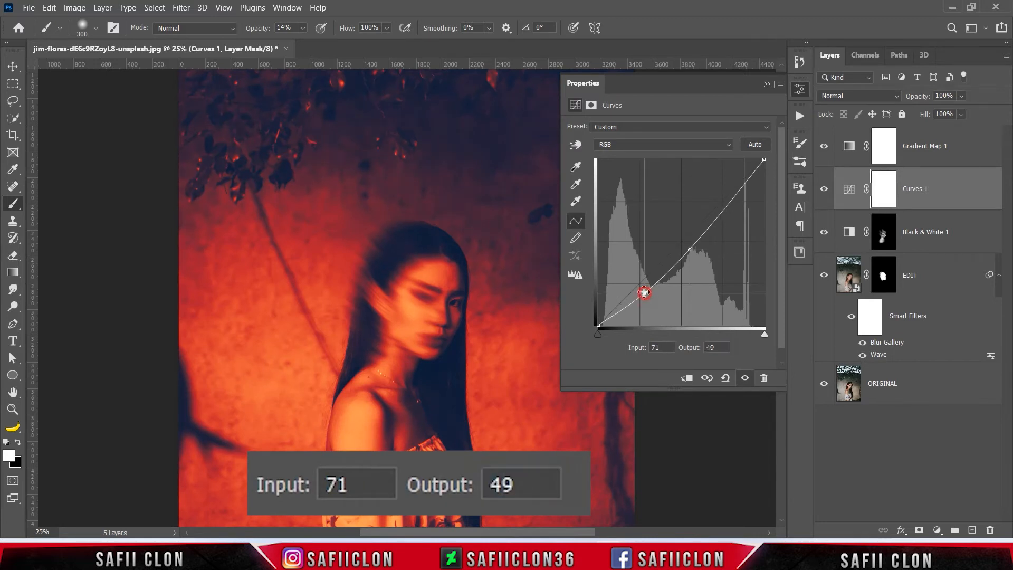
pyautogui.doubleClick(655, 347)
pyautogui.write('73')
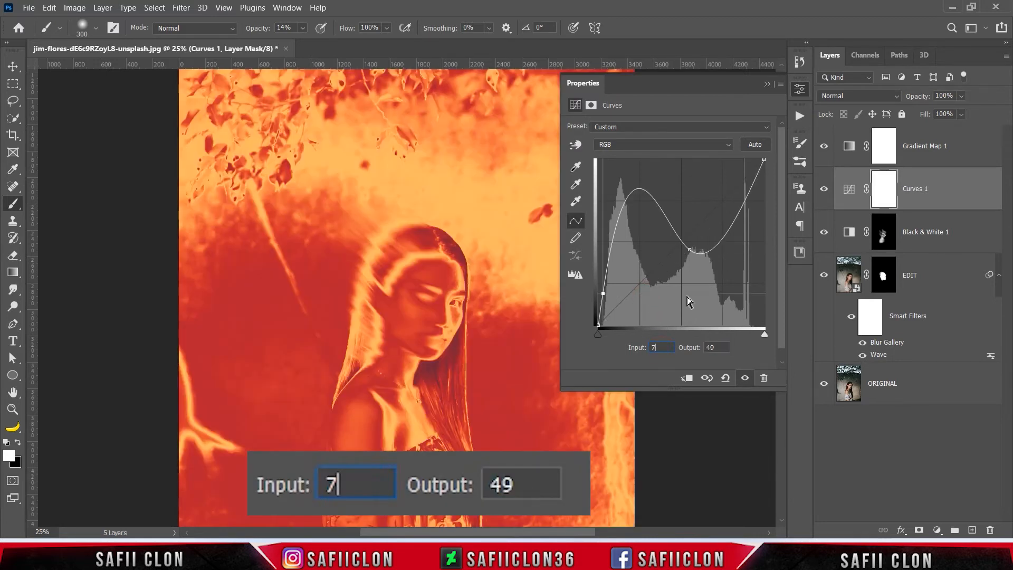
pyautogui.doubleClick(713, 347)
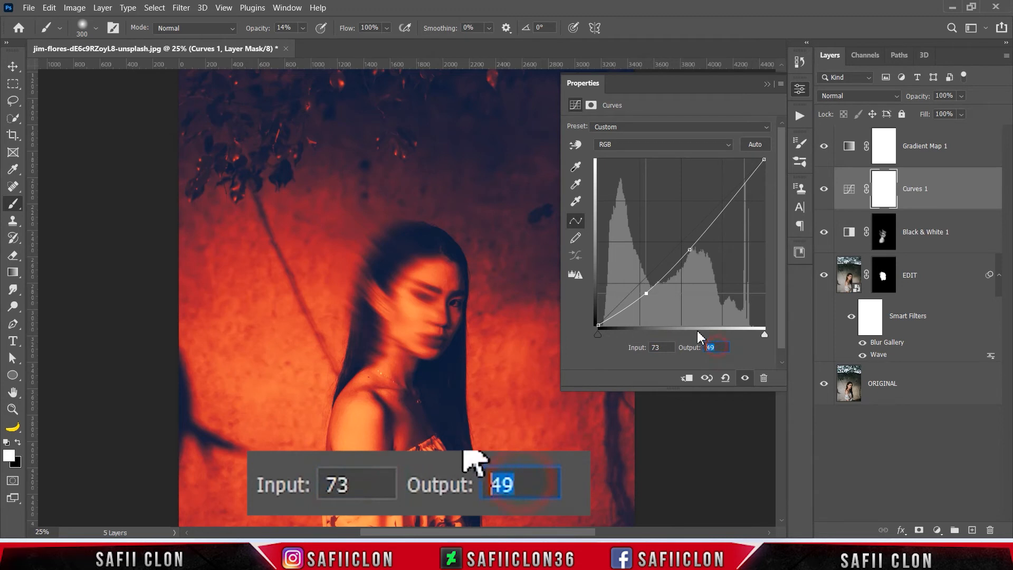
pyautogui.write('48')
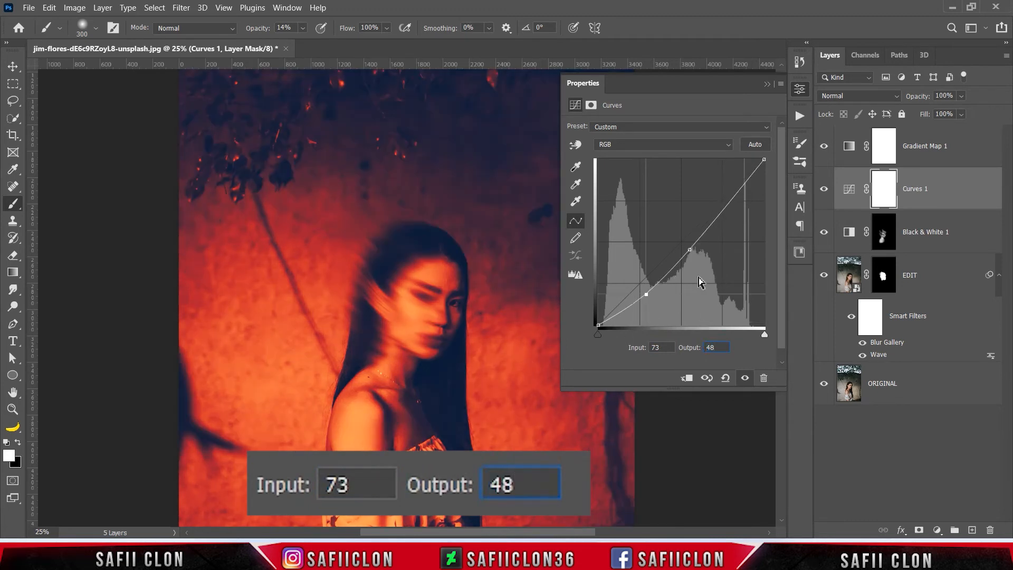
# Set the RGB curve's black endpoint to input 0, output 2 and its white endpoint to input 224, output 255.
pyautogui.click(598, 326)
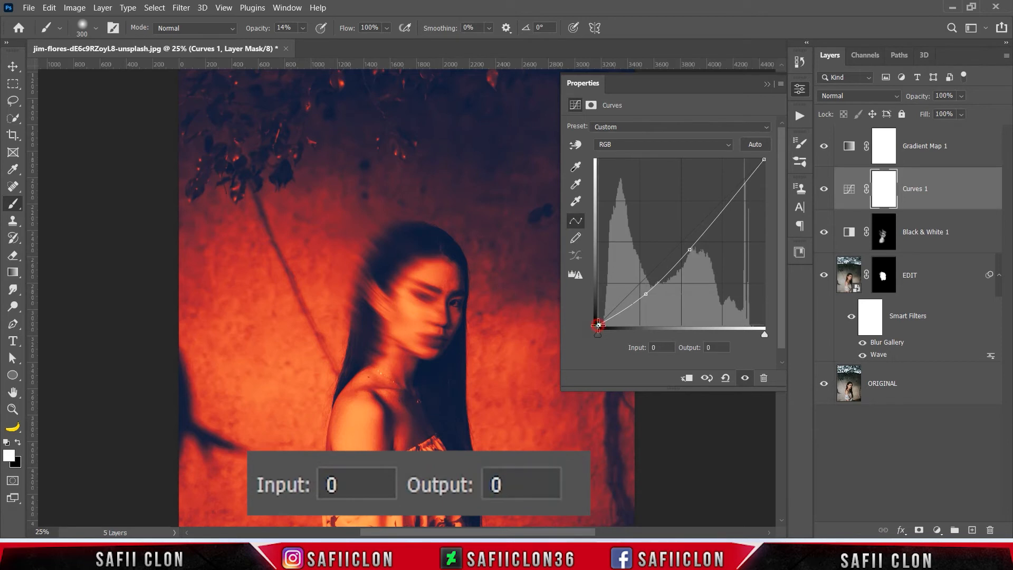
pyautogui.click(661, 348)
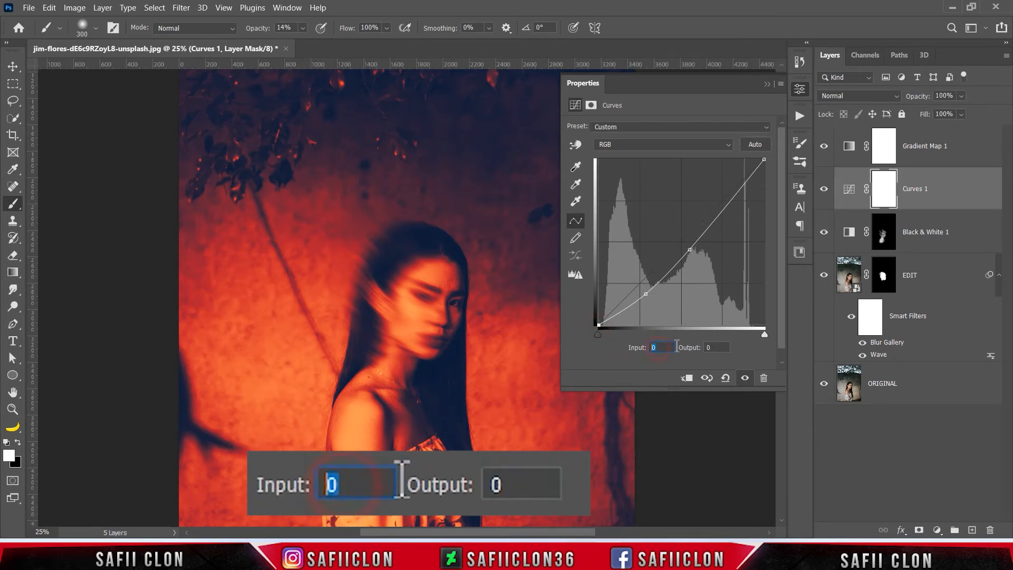
pyautogui.click(713, 348)
pyautogui.write('255')
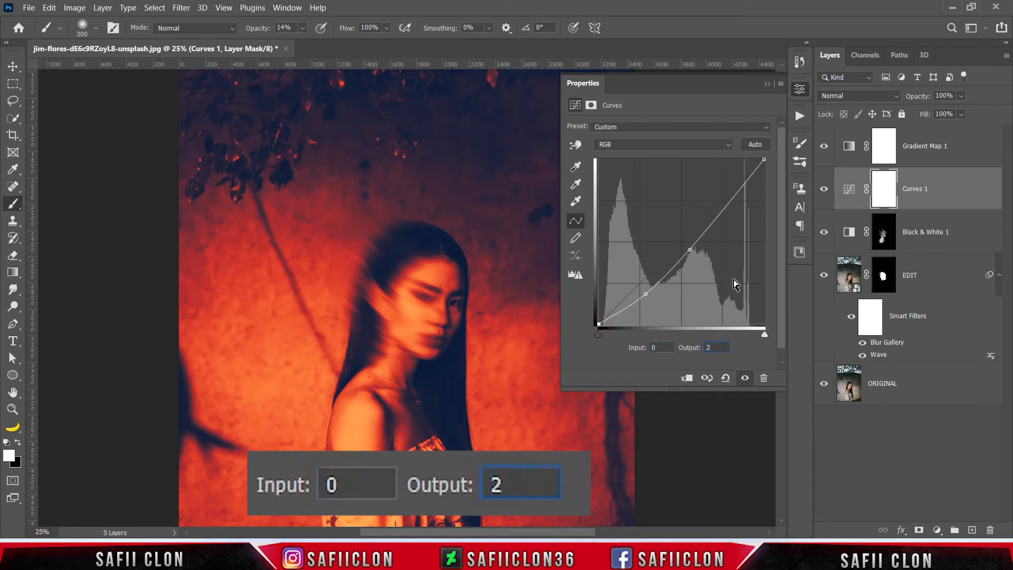
pyautogui.click(766, 160)
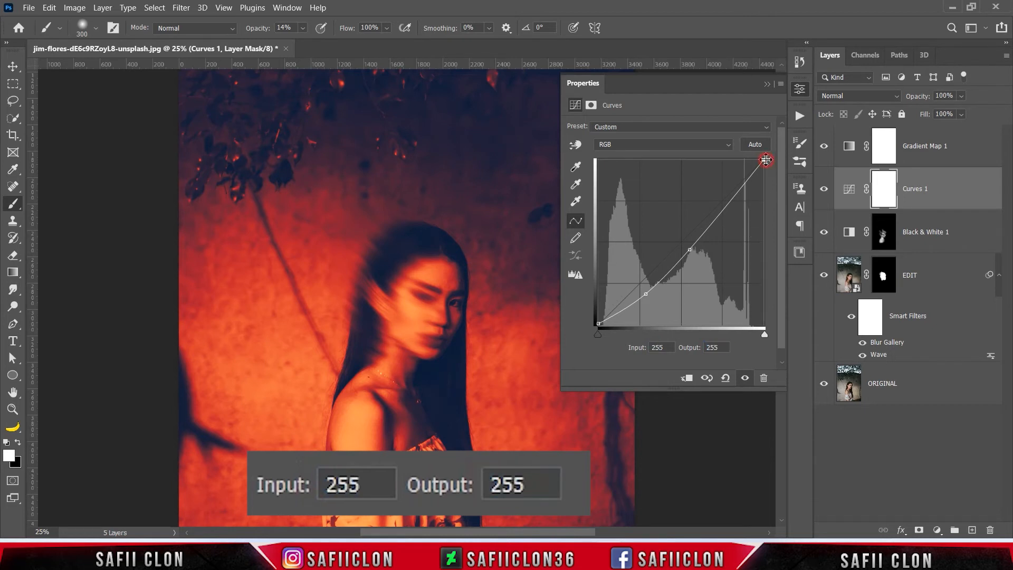
pyautogui.doubleClick(660, 347)
pyautogui.write('224')
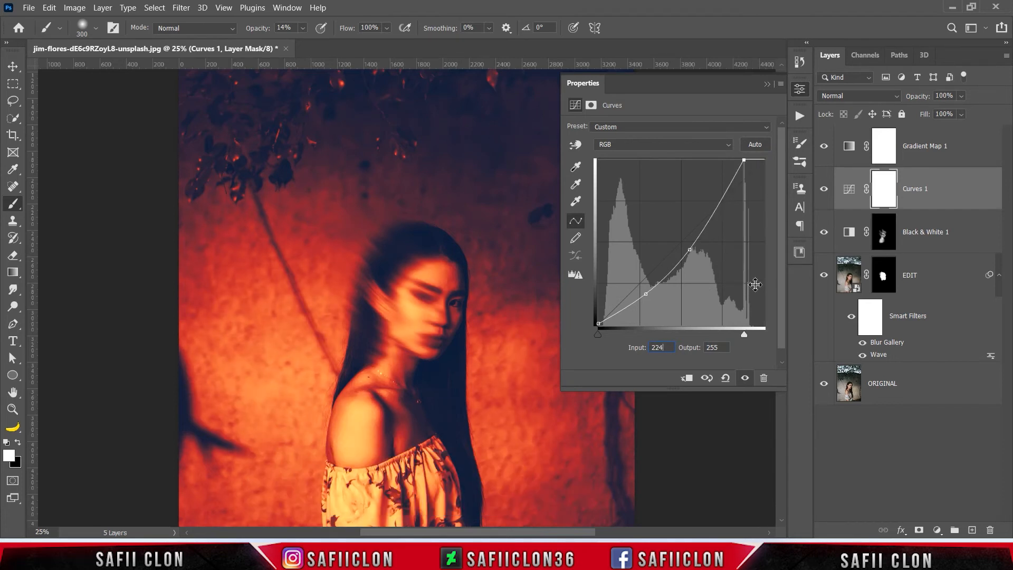
pyautogui.click(766, 85)
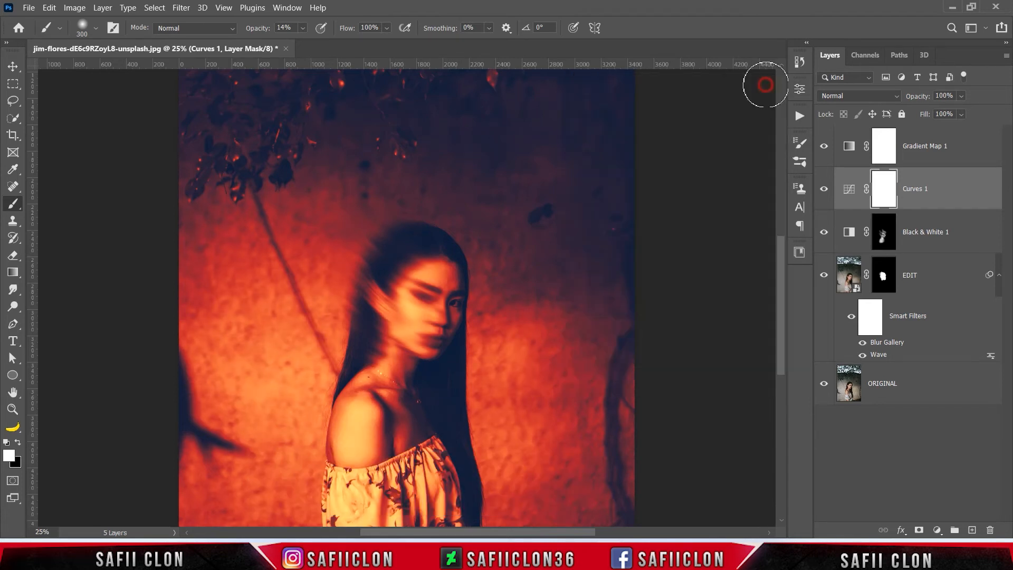
# Compare the image with the Curves 1 layer hidden and shown.
pyautogui.click(824, 189)
pyautogui.click(824, 189)
pyautogui.click(824, 190)
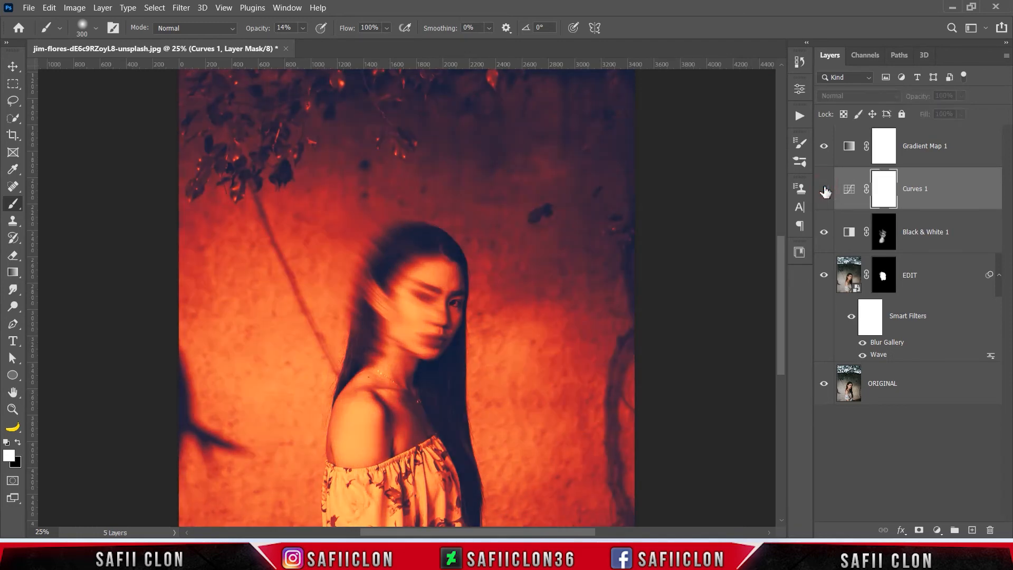
pyautogui.click(824, 190)
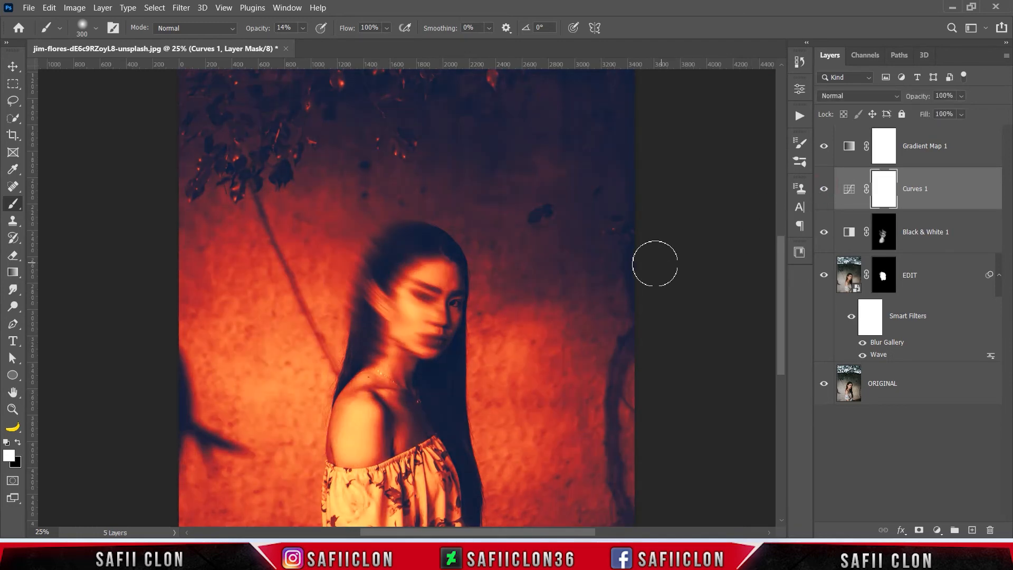
# Select the Gradient Map 1 layer and begin a crop by lowering the upper edge below the bright foliage, about 3674 px high.
pyautogui.hotkey('ctrl', '-')
pyautogui.hotkey('ctrl', '-')
pyautogui.hotkey('ctrl', '+')
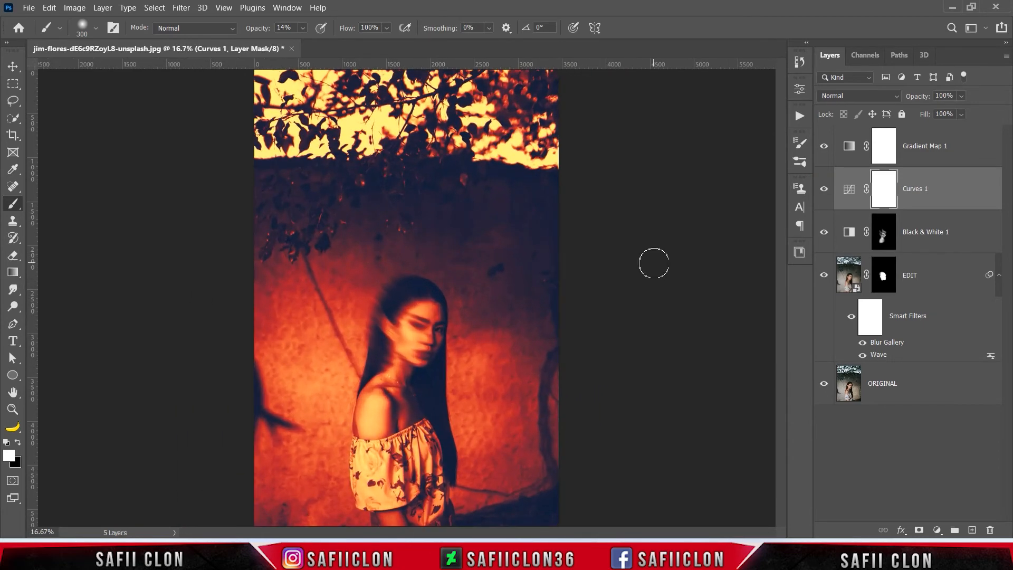
pyautogui.click(977, 148)
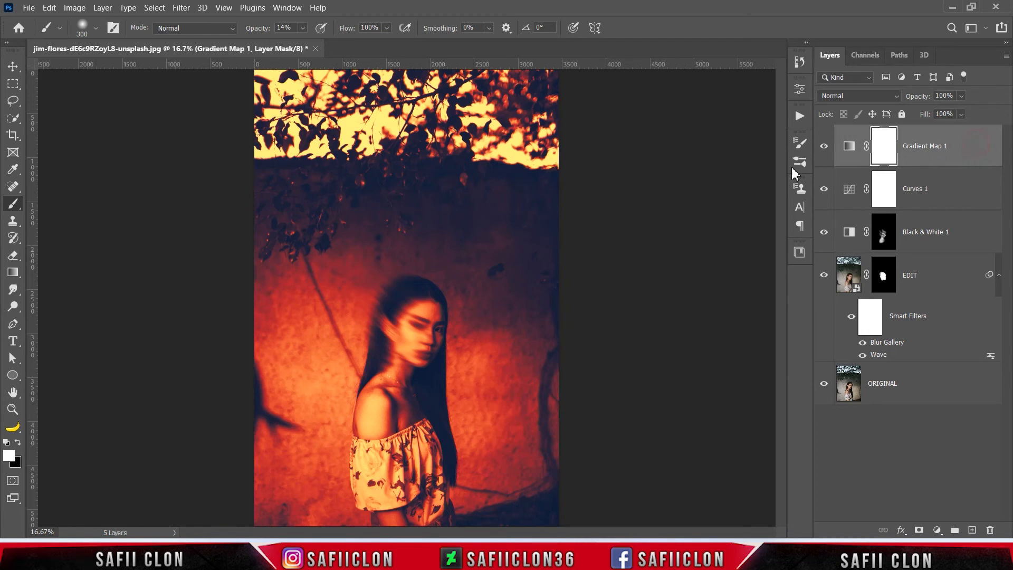
pyautogui.click(18, 135)
pyautogui.click(56, 141)
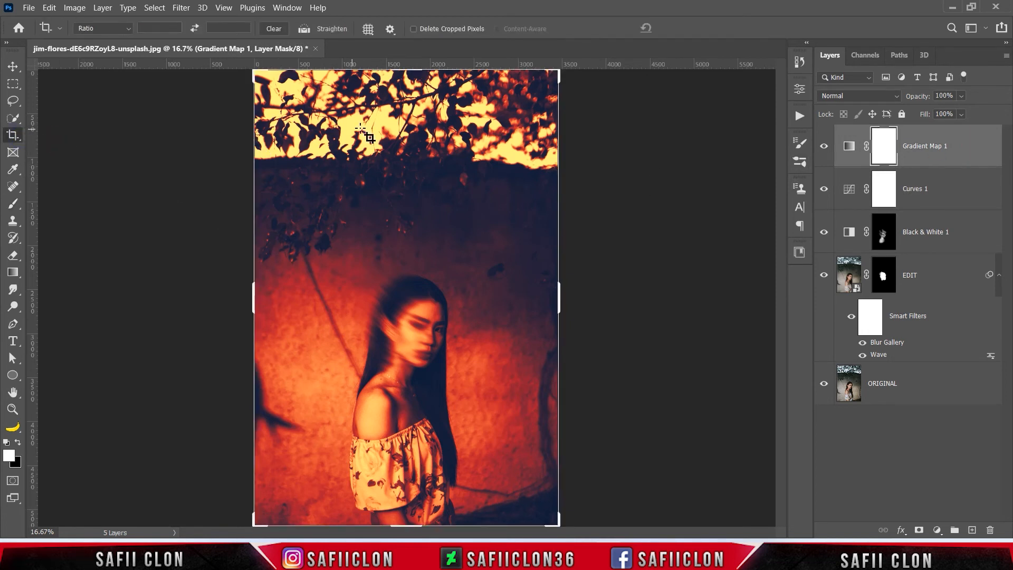
pyautogui.moveTo(406, 69); pyautogui.dragTo(415, 139)
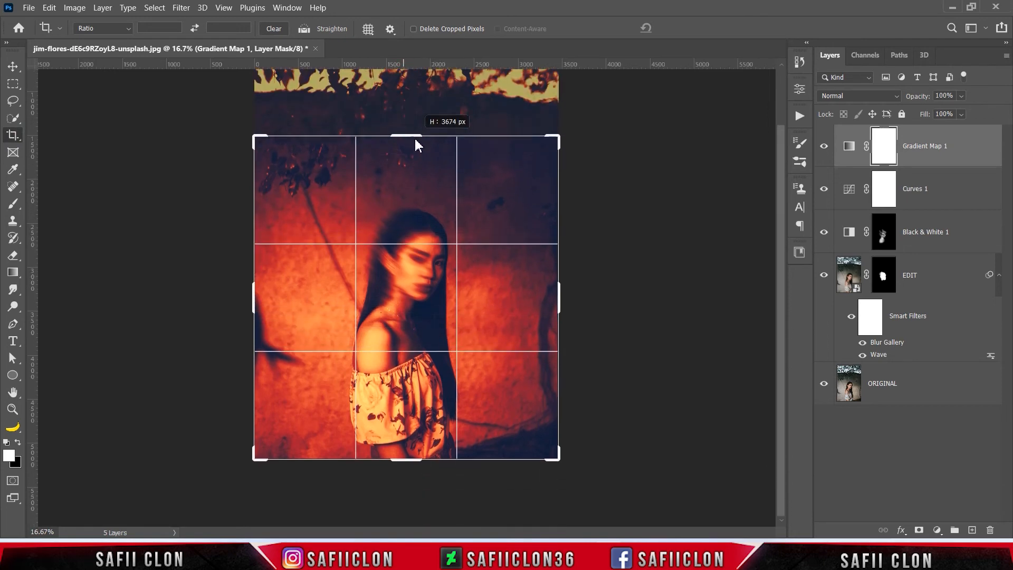
# Tighten the crop on all sides to a nearly square frame around the woman's head and shoulders and apply it.
pyautogui.moveTo(407, 462); pyautogui.dragTo(407, 436)
pyautogui.moveTo(253, 298); pyautogui.dragTo(268, 298)
pyautogui.moveTo(542, 303); pyautogui.dragTo(527, 303)
pyautogui.moveTo(415, 159); pyautogui.dragTo(417, 173)
pyautogui.moveTo(418, 424); pyautogui.dragTo(419, 413)
pyautogui.moveTo(404, 182); pyautogui.dragTo(404, 180)
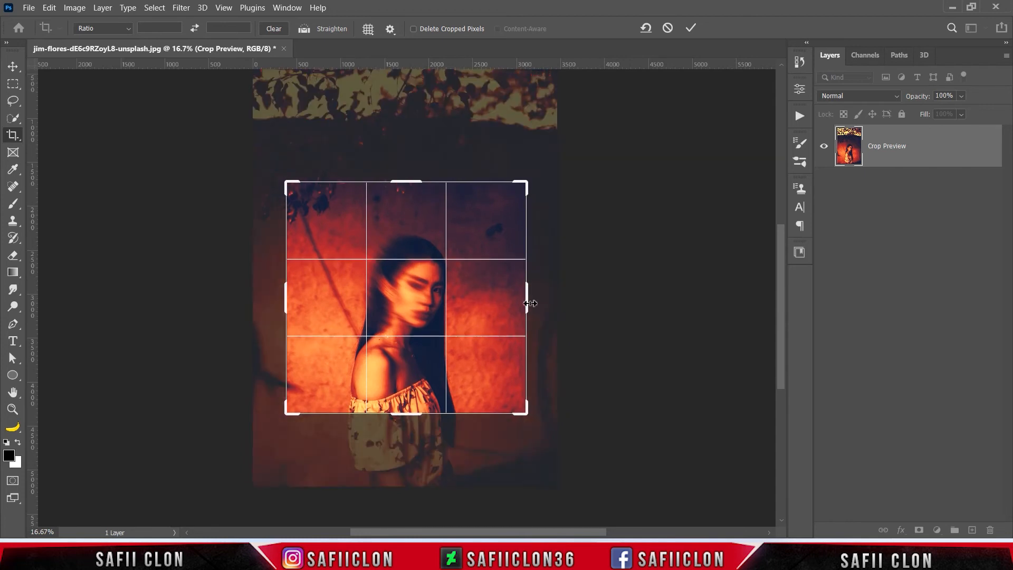
pyautogui.moveTo(527, 301); pyautogui.dragTo(531, 303)
pyautogui.moveTo(285, 295); pyautogui.dragTo(286, 290)
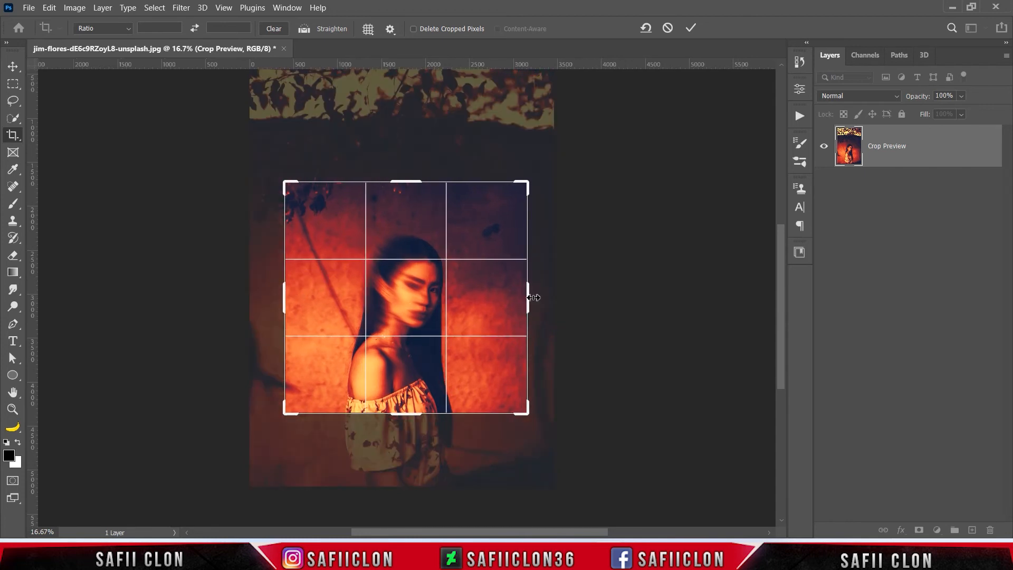
pyautogui.click(691, 28)
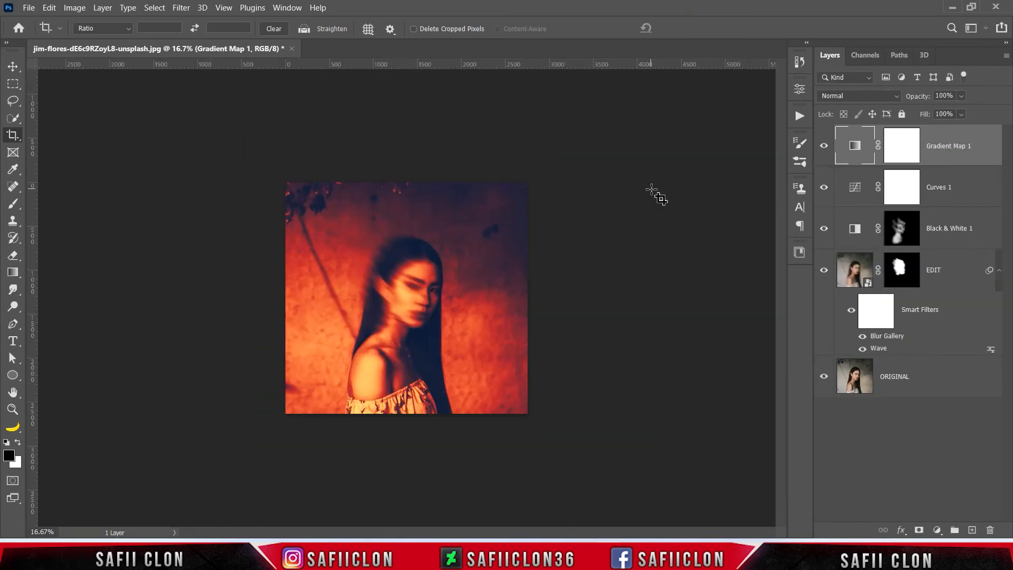
# Examine the cropped portrait's blurred face up close and the overall composition at full view.
pyautogui.hotkey('ctrl', '+')
pyautogui.hotkey('ctrl', '+')
pyautogui.hotkey('ctrl', '+')
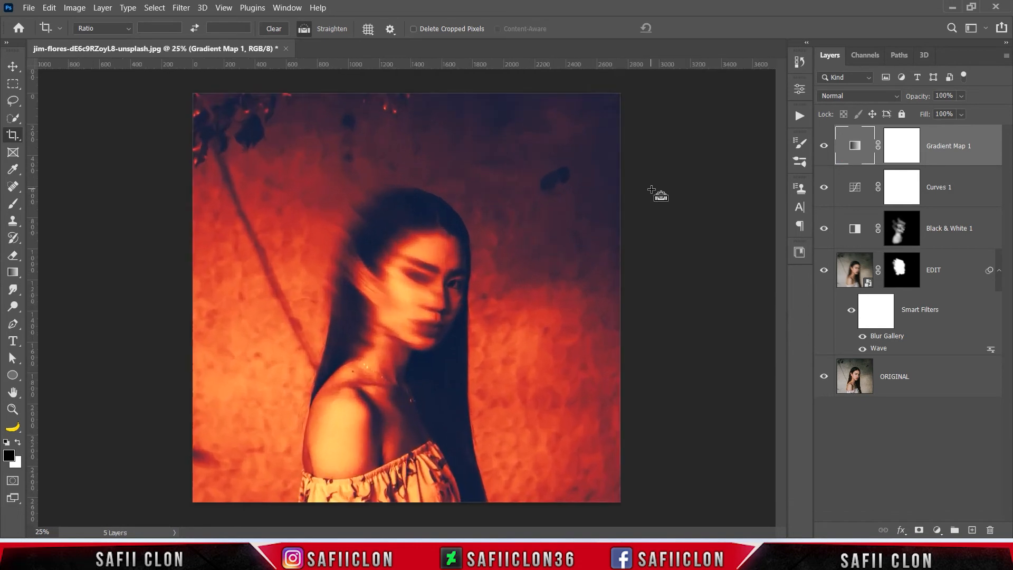
pyautogui.hotkey('ctrl', '+')
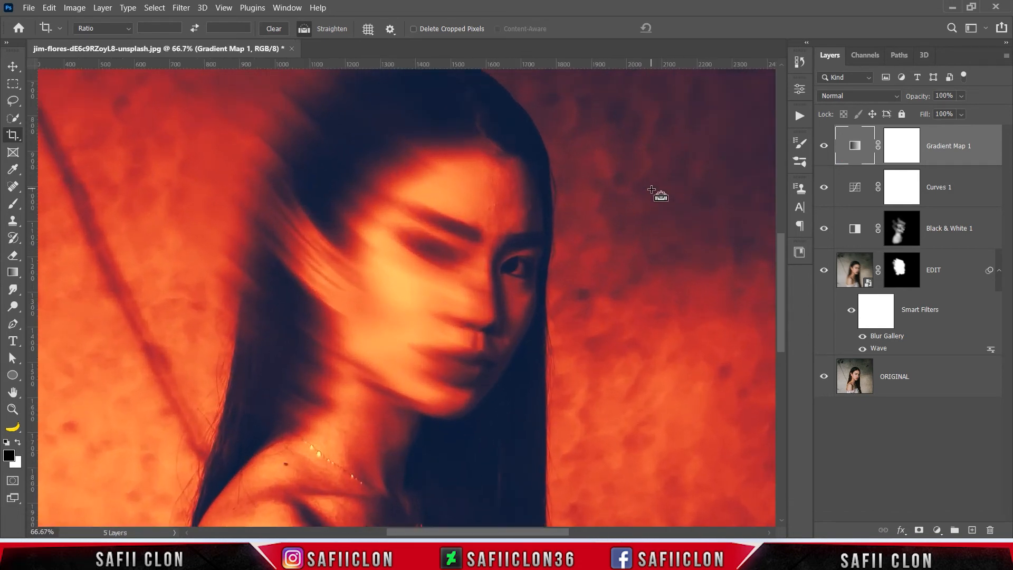
pyautogui.hotkey('ctrl', '-')
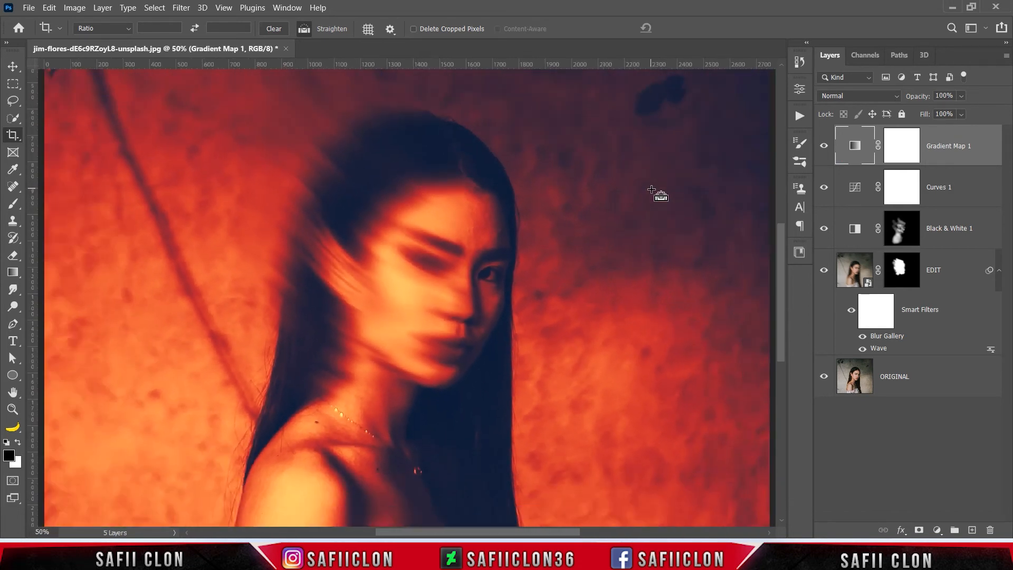
pyautogui.hotkey('ctrl', '-')
pyautogui.hotkey('ctrl', '-')
pyautogui.hotkey('ctrl', '-')
pyautogui.hotkey('ctrl', '-')
pyautogui.hotkey('ctrl', '-')
pyautogui.hotkey('ctrl', '+')
pyautogui.hotkey('ctrl', '+')
pyautogui.hotkey('ctrl', '+')
pyautogui.hotkey('ctrl', '-')
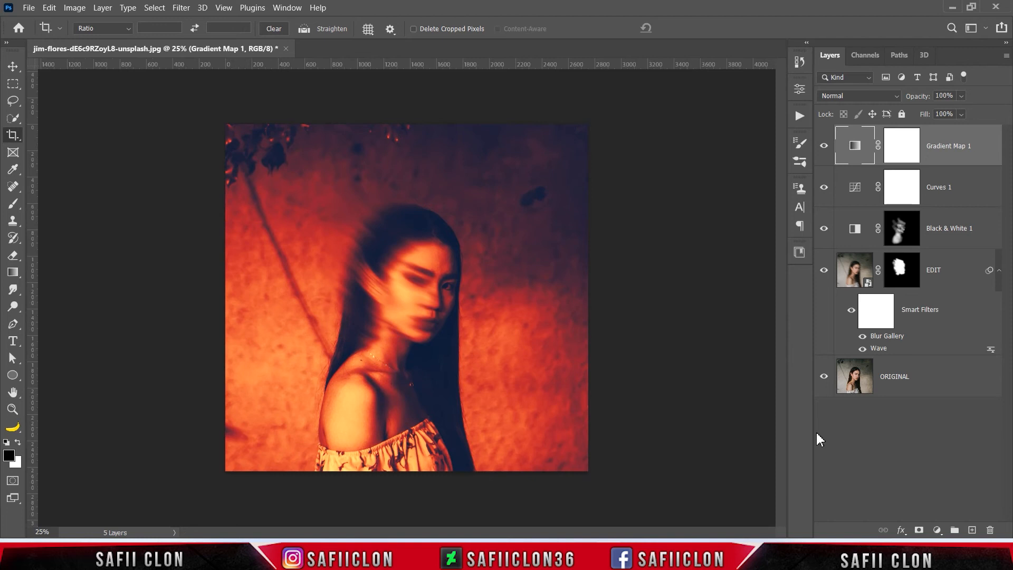
# Add a new layer above Gradient Map 1 and fill it with Black in Normal mode at 100% opacity.
pyautogui.click(972, 530)
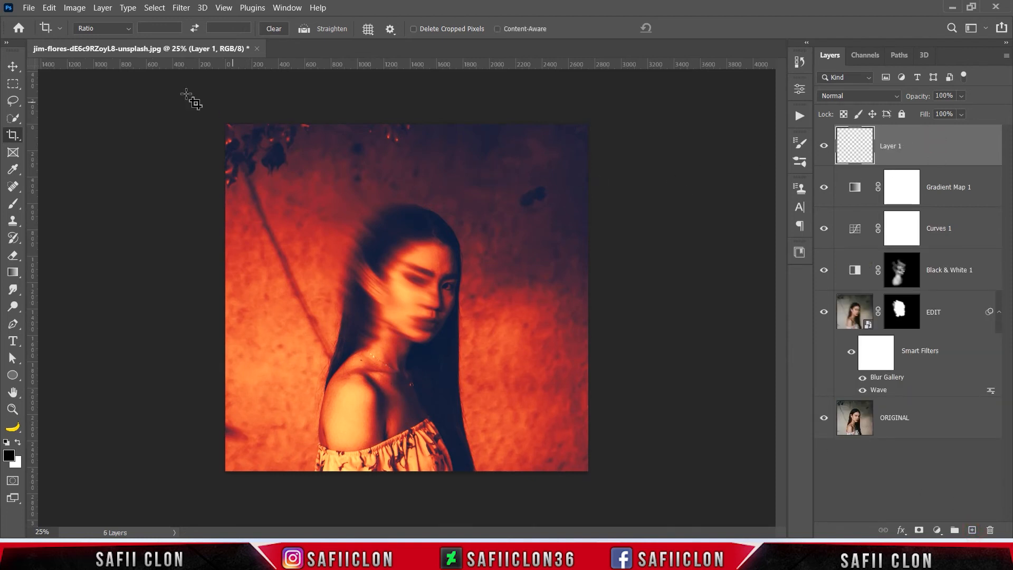
pyautogui.click(50, 8)
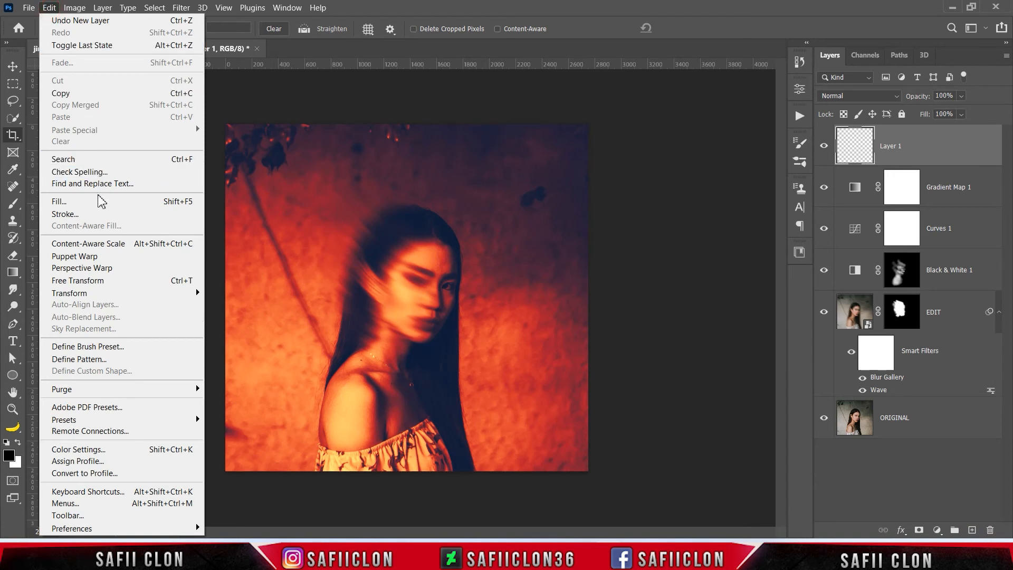
pyautogui.click(103, 201)
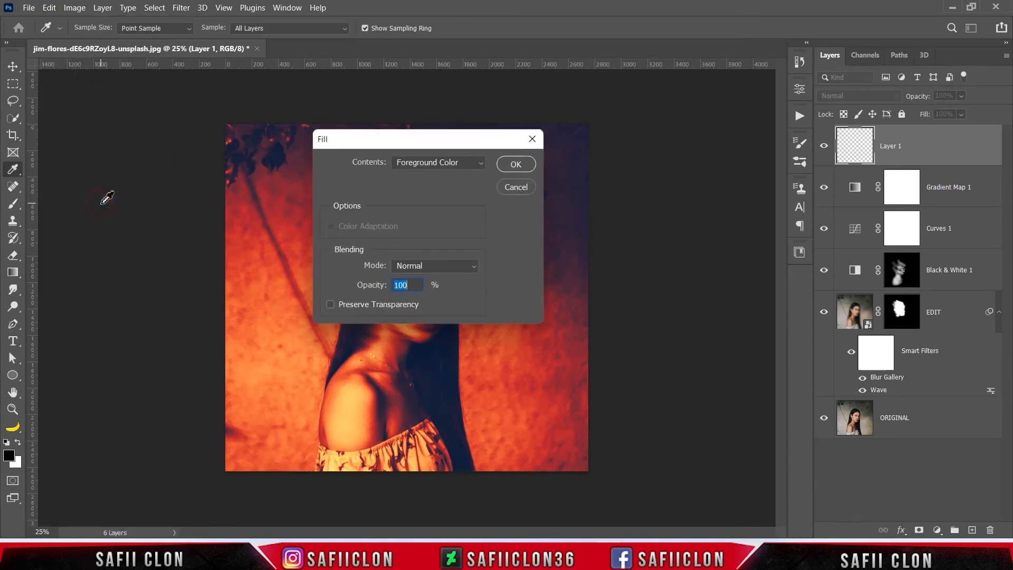
pyautogui.click(428, 163)
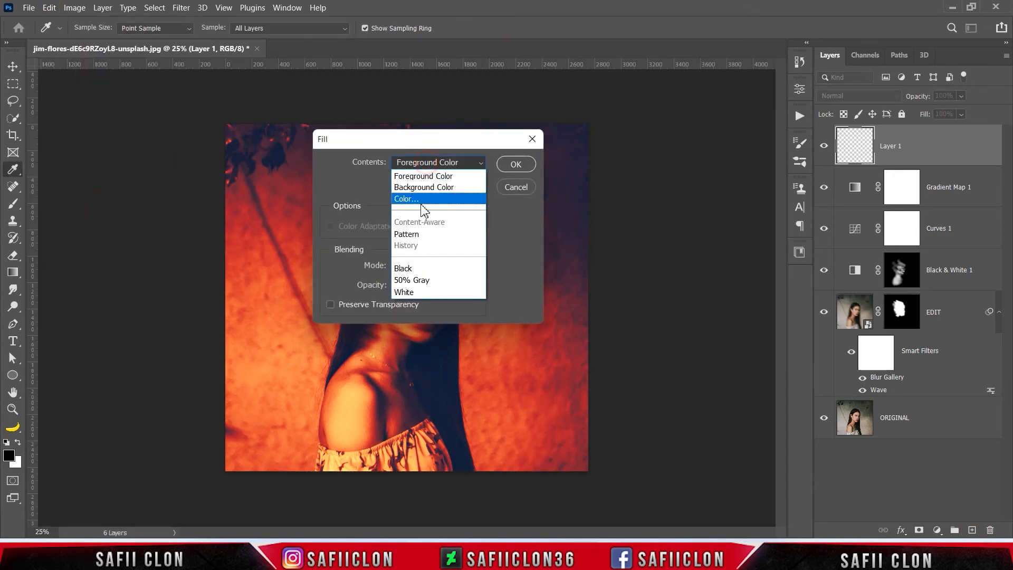
pyautogui.click(416, 270)
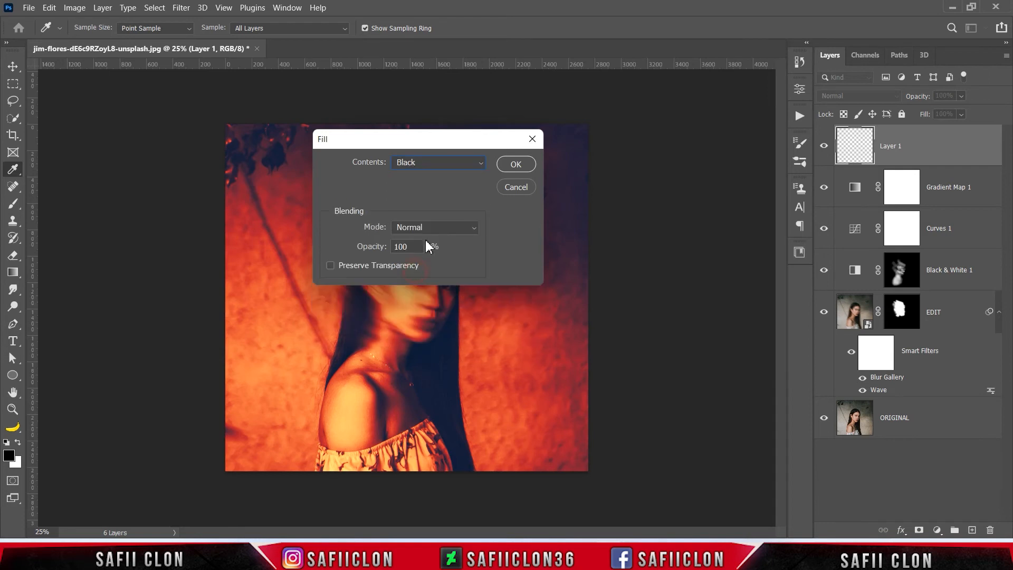
pyautogui.click(516, 165)
pyautogui.press('c')
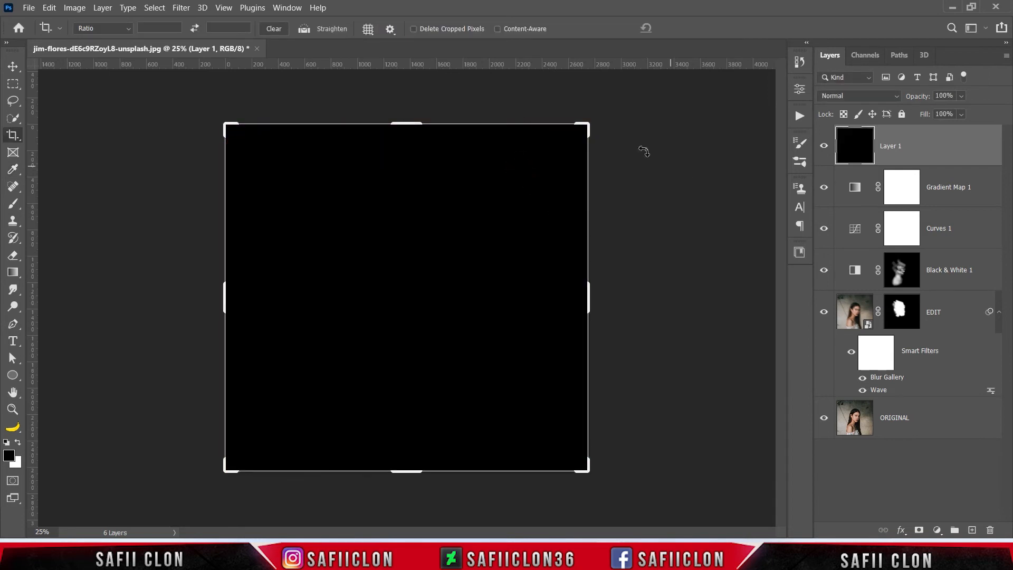
# Add 18.70% monochromatic noise with Gaussian distribution to the black-filled Layer 1.
pyautogui.click(179, 8)
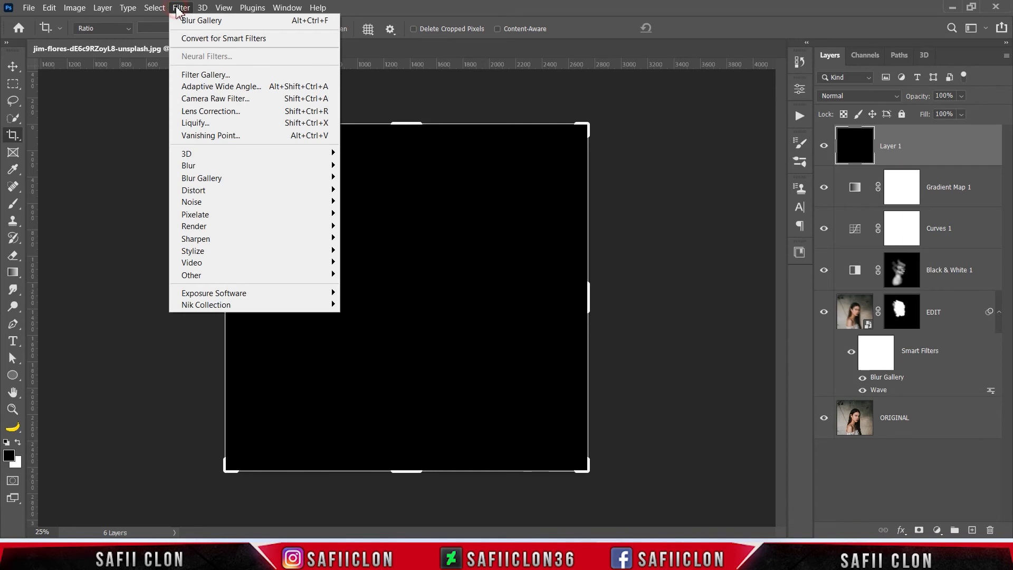
pyautogui.moveTo(253, 203)
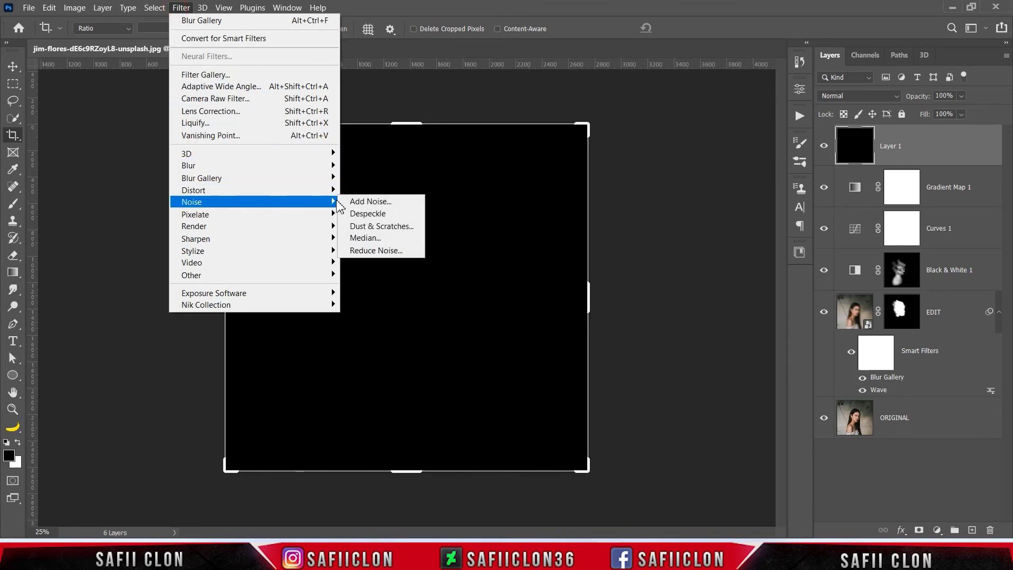
pyautogui.click(377, 206)
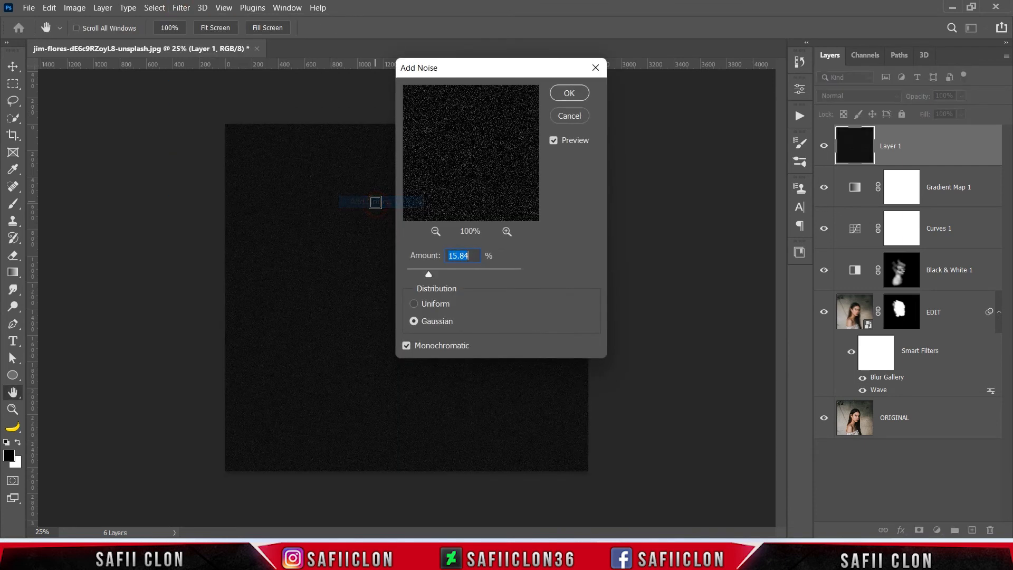
pyautogui.moveTo(475, 72); pyautogui.dragTo(655, 118)
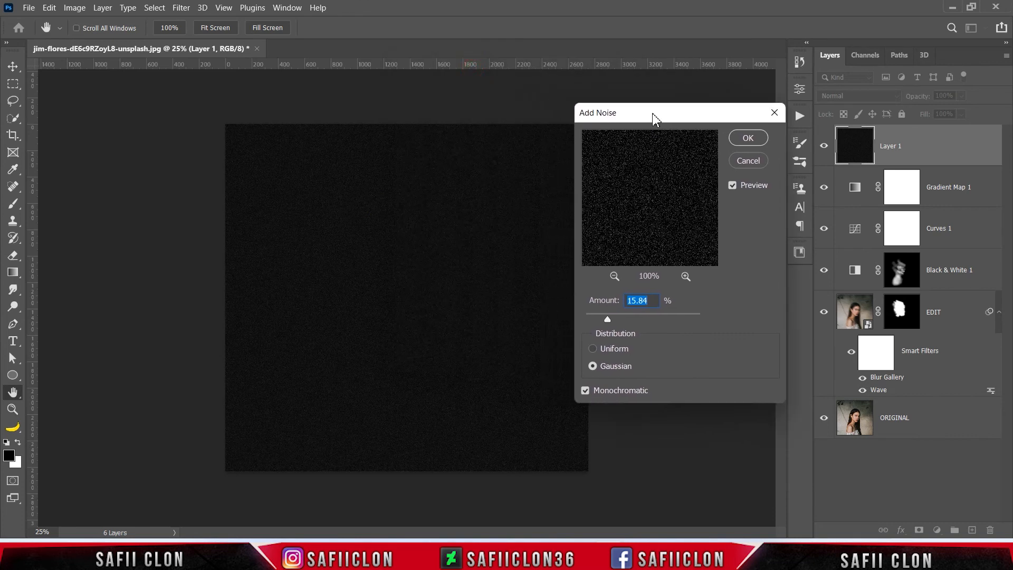
pyautogui.moveTo(609, 320); pyautogui.dragTo(612, 316)
pyautogui.click(593, 365)
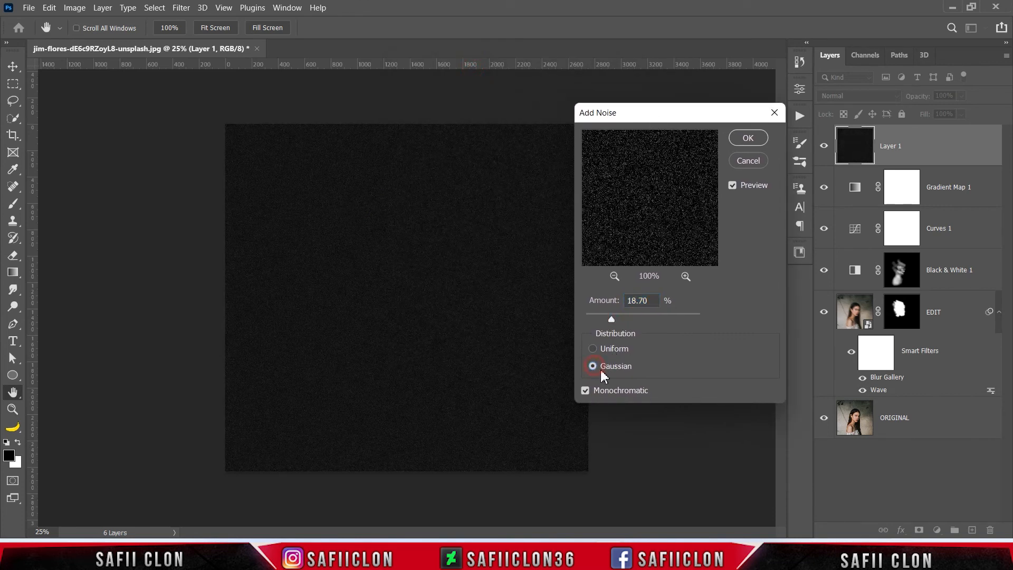
pyautogui.click(746, 138)
pyautogui.press('c')
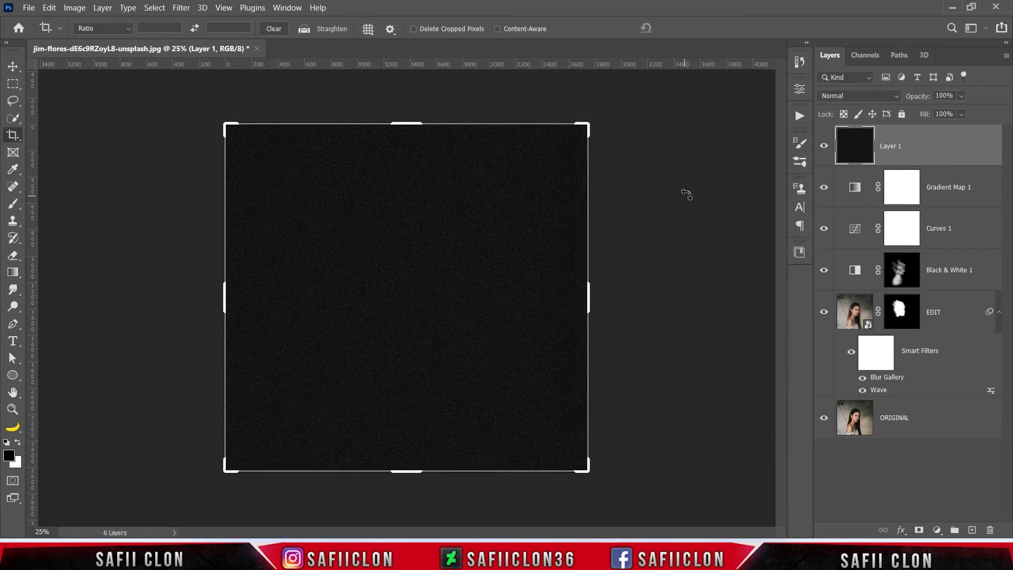
# Set the noise layer's blend mode to Color Dodge and scale the layer up to about 219%, beyond the canvas edges.
pyautogui.click(895, 95)
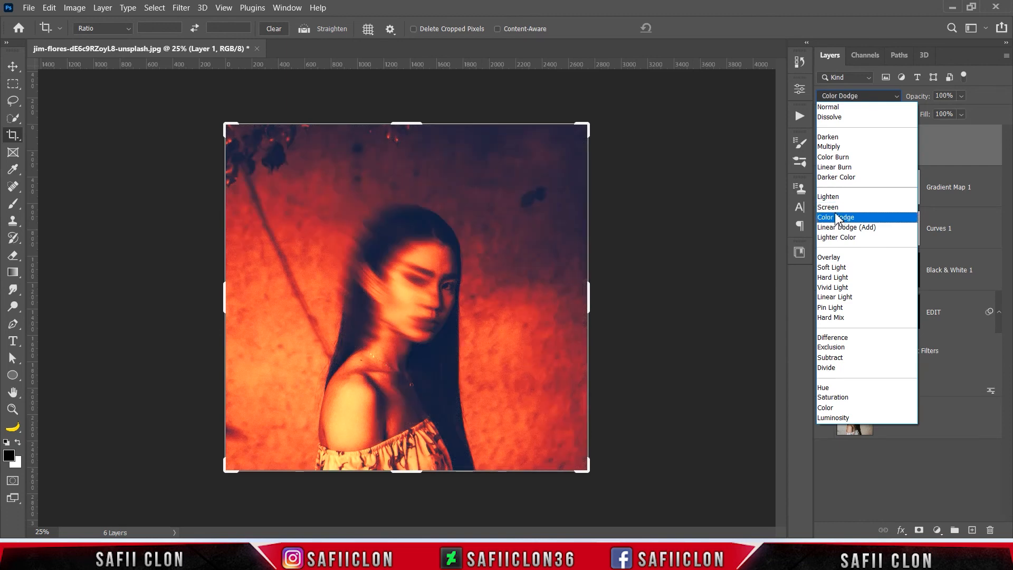
pyautogui.click(838, 218)
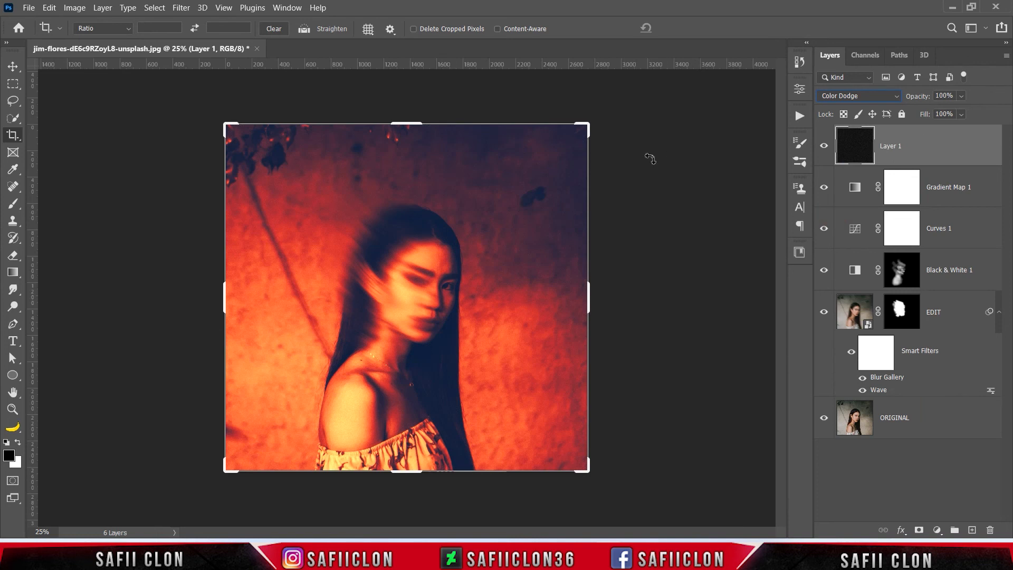
pyautogui.hotkey('ctrl', 't')
pyautogui.moveTo(588, 125); pyautogui.dragTo(681, 27)
pyautogui.moveTo(559, 212); pyautogui.dragTo(552, 212)
pyautogui.moveTo(567, 216); pyautogui.dragTo(567, 213)
pyautogui.moveTo(698, 286); pyautogui.dragTo(809, 276)
pyautogui.moveTo(612, 283); pyautogui.dragTo(612, 265)
pyautogui.click(654, 30)
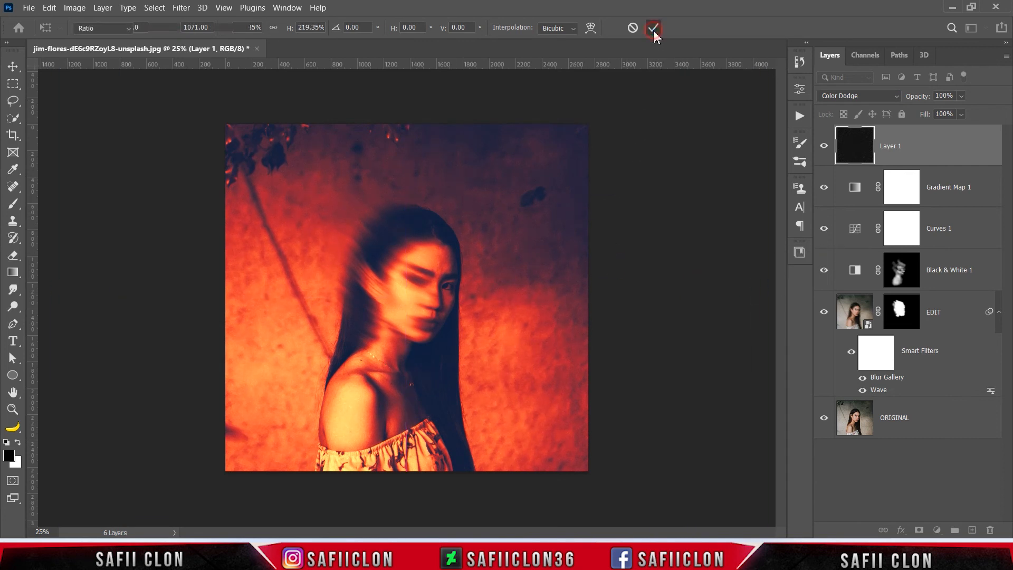
pyautogui.press('c')
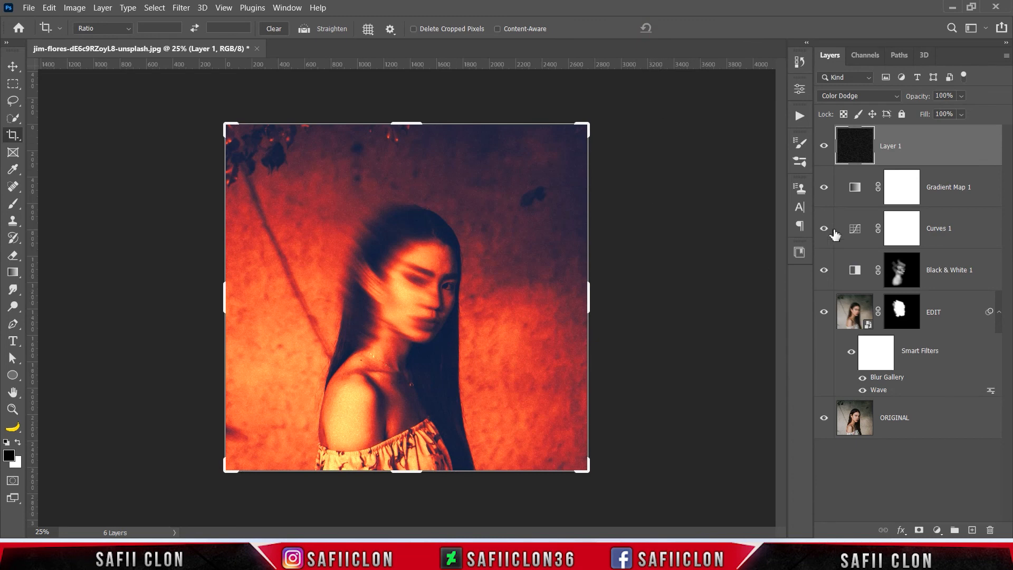
# Group all layers from Layer 1 down to the EDIT layer into a Pass Through group named EDIT.
pyautogui.keyDown('shift'); pyautogui.click(955, 323); pyautogui.keyUp('shift')
pyautogui.rightClick(958, 312)
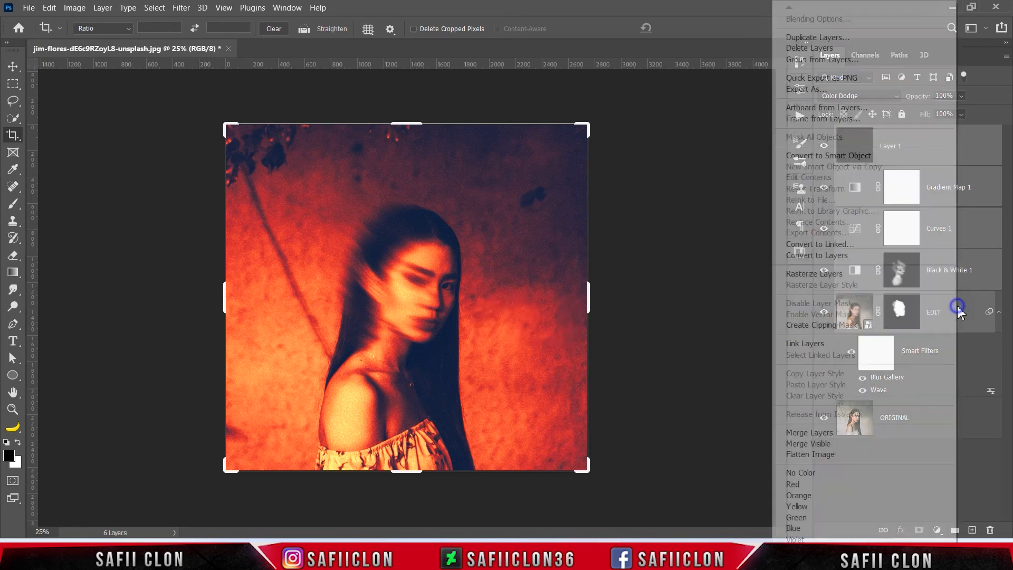
pyautogui.click(802, 61)
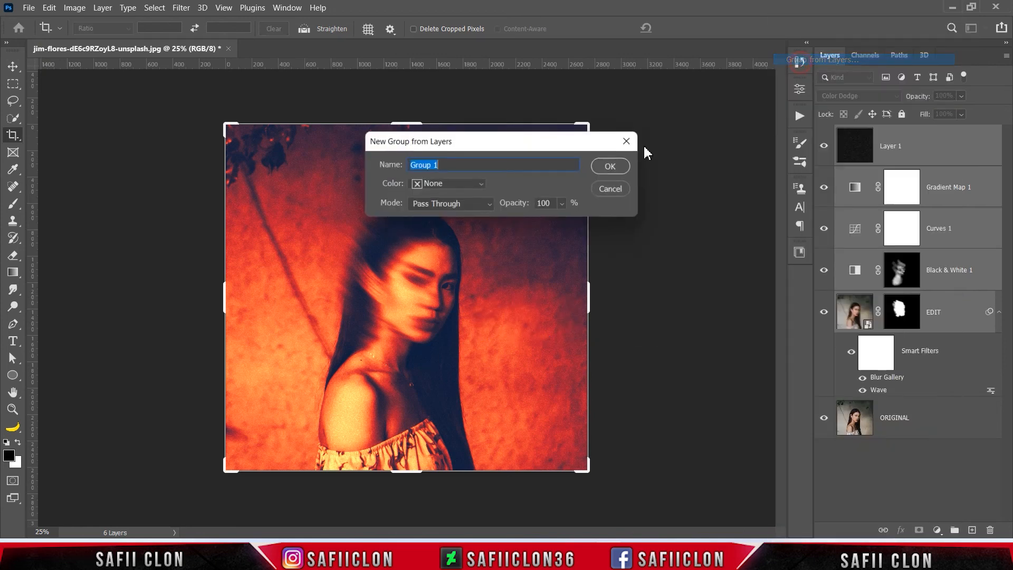
pyautogui.write('EDIT')
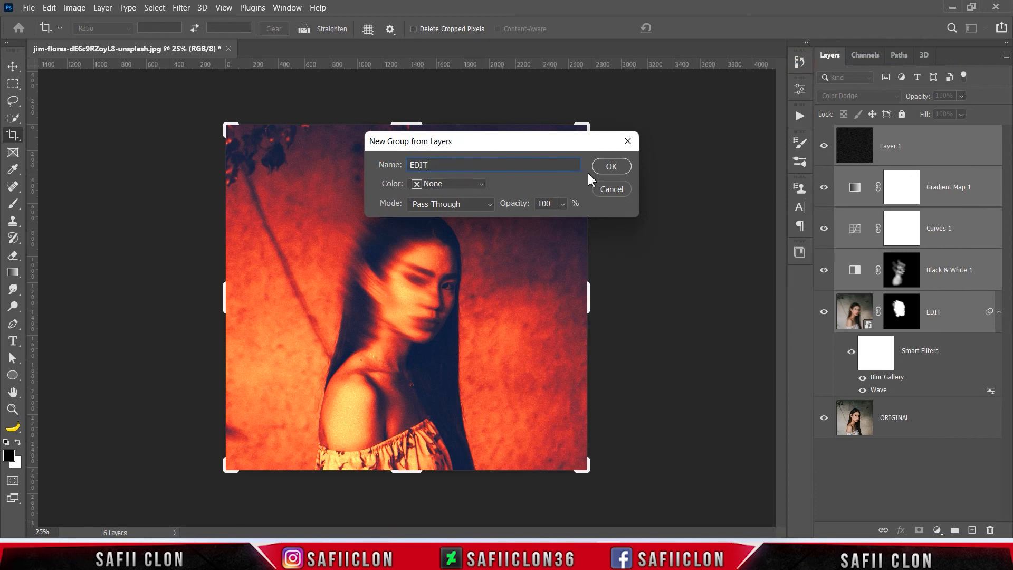
pyautogui.click(611, 166)
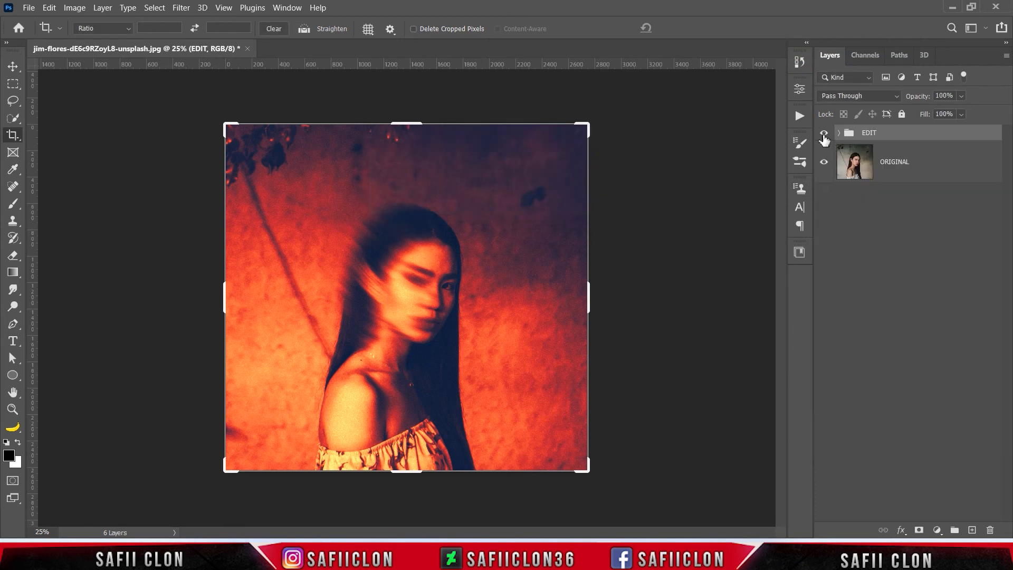
# Compare the portrait with and without the EDIT group, and examine the face's grain up close and the whole image at full view.
pyautogui.click(824, 135)
pyautogui.click(824, 135)
pyautogui.click(824, 135)
pyautogui.click(824, 135)
pyautogui.hotkey('ctrl', '+')
pyautogui.hotkey('ctrl', '+')
pyautogui.hotkey('ctrl', '+')
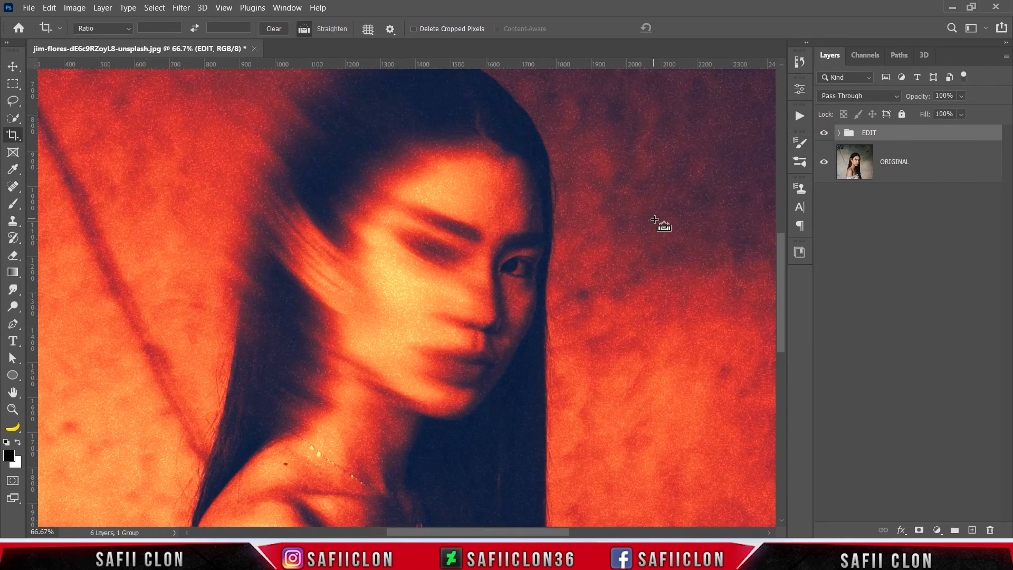
pyautogui.hotkey('ctrl', '-')
pyautogui.hotkey('ctrl', '-')
pyautogui.hotkey('ctrl', '-')
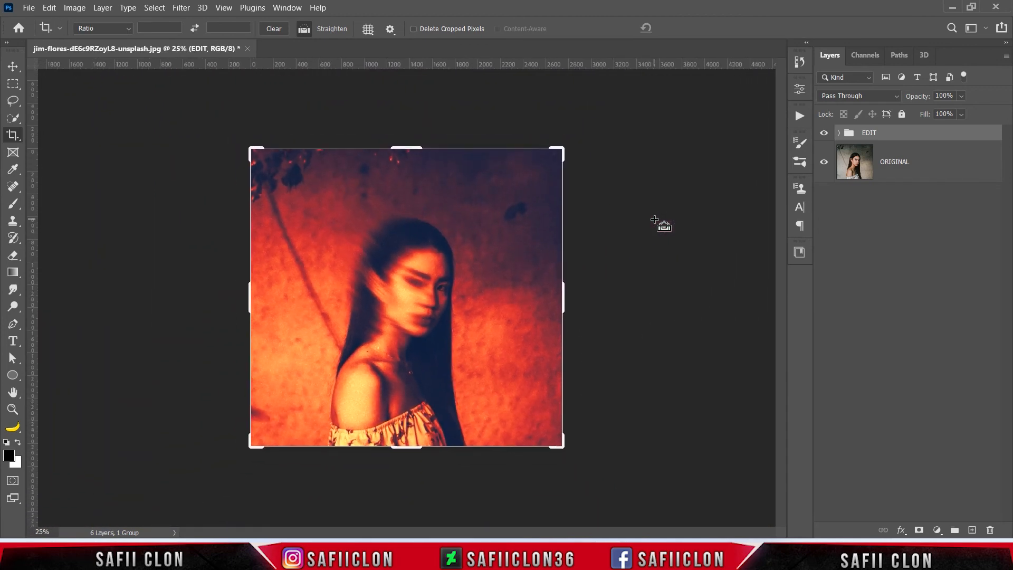
pyautogui.hotkey('ctrl', '+')
pyautogui.hotkey('ctrl', '-')
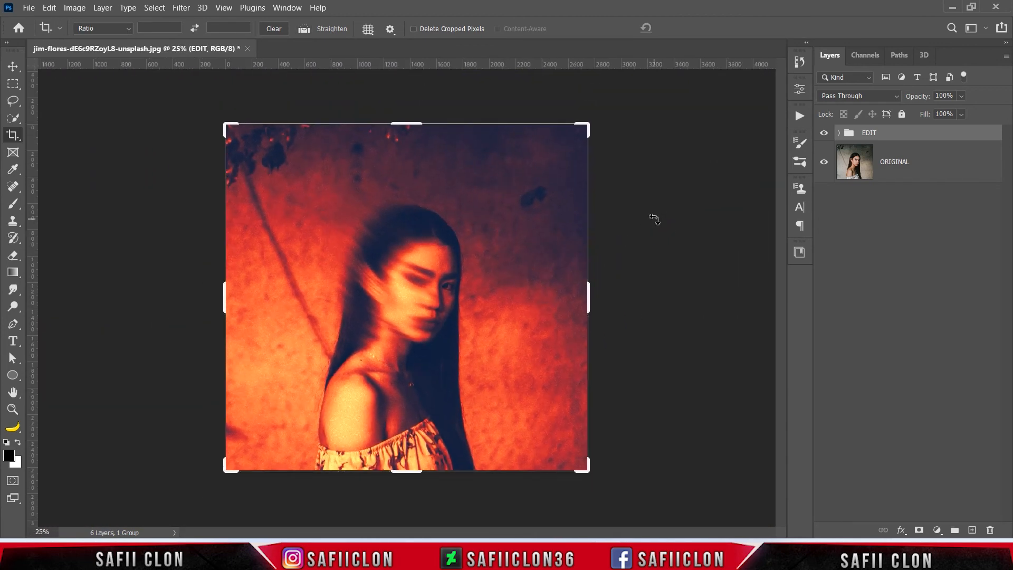